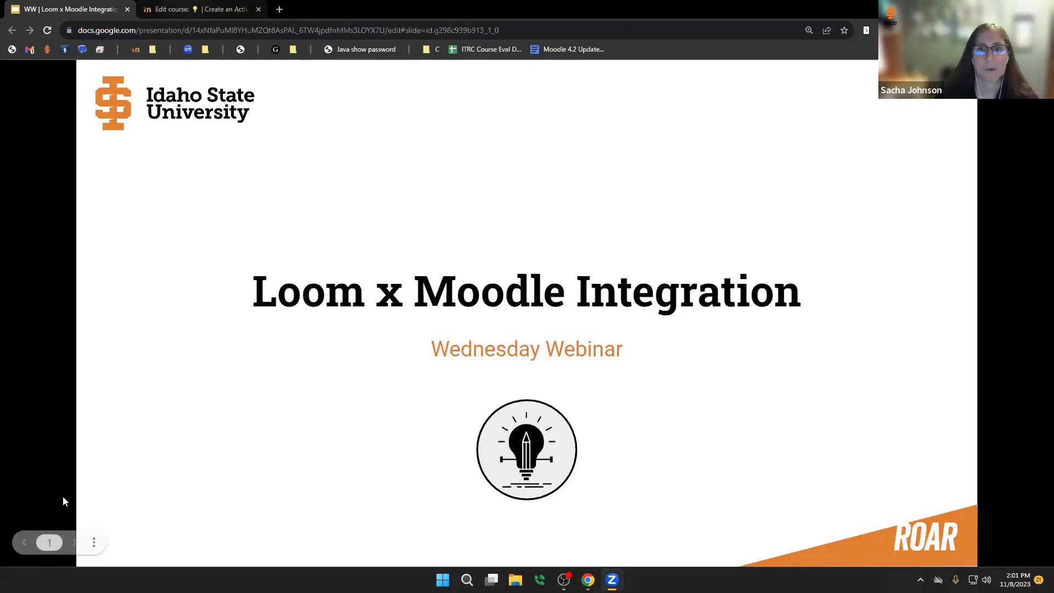
Step: Advance the deck to the 'Overview for Today's Session' slide
click(75, 544)
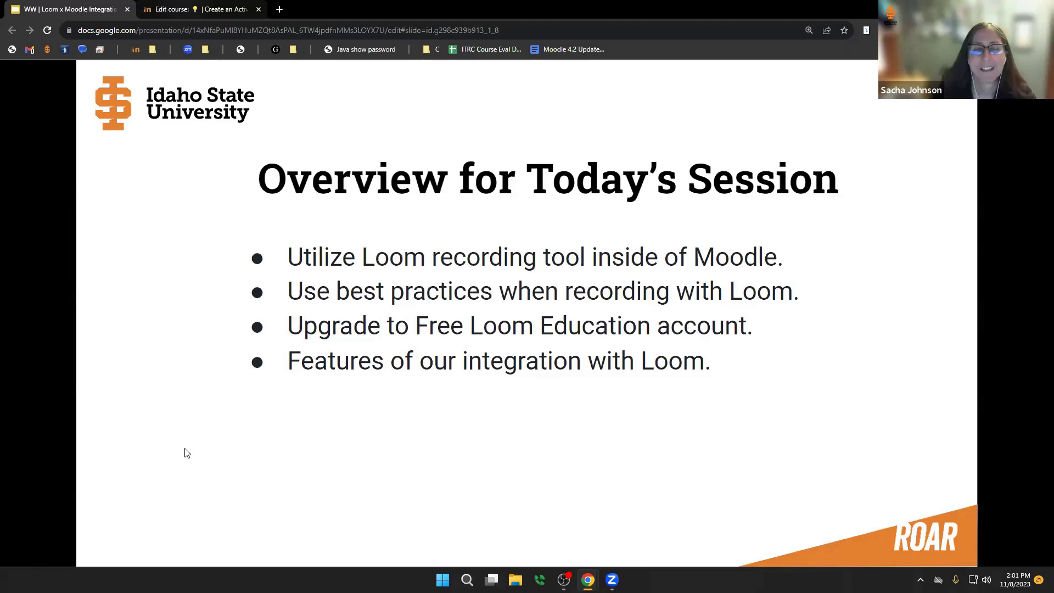
Step: Move on to the 'Utilize Loom recording tool with Moodle' slide
click(218, 451)
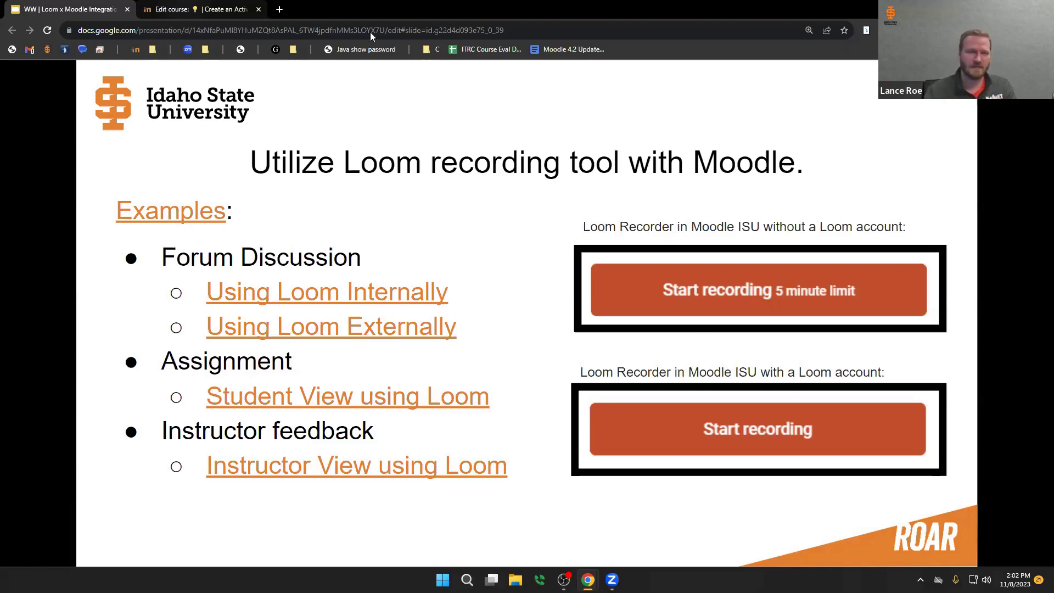
Step: In Example | Forum with Loom, edit the 'Example | using Loom externally' post and launch the Loom recorder
click(220, 10)
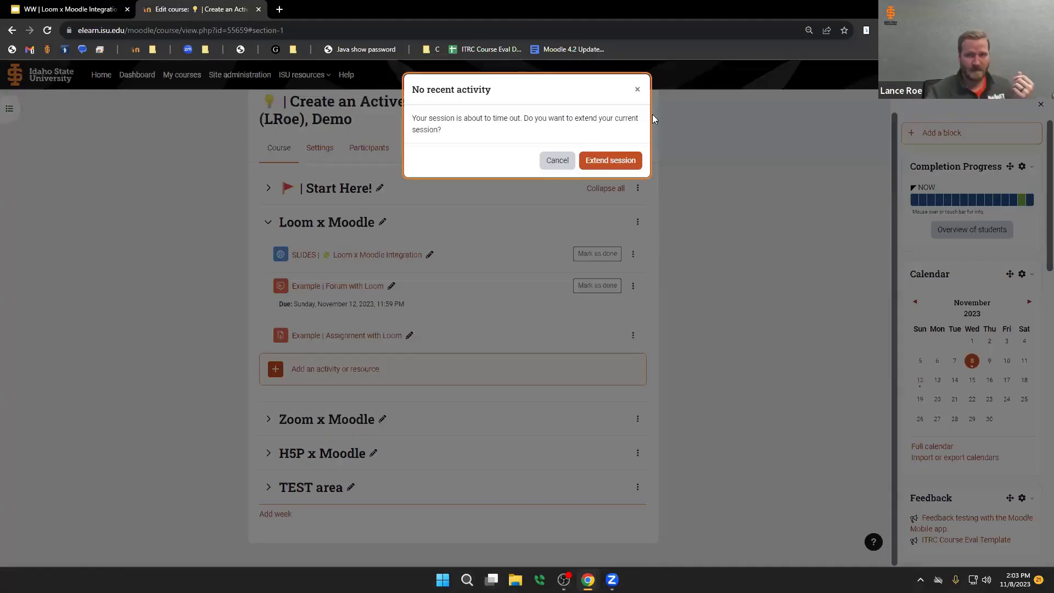
click(616, 162)
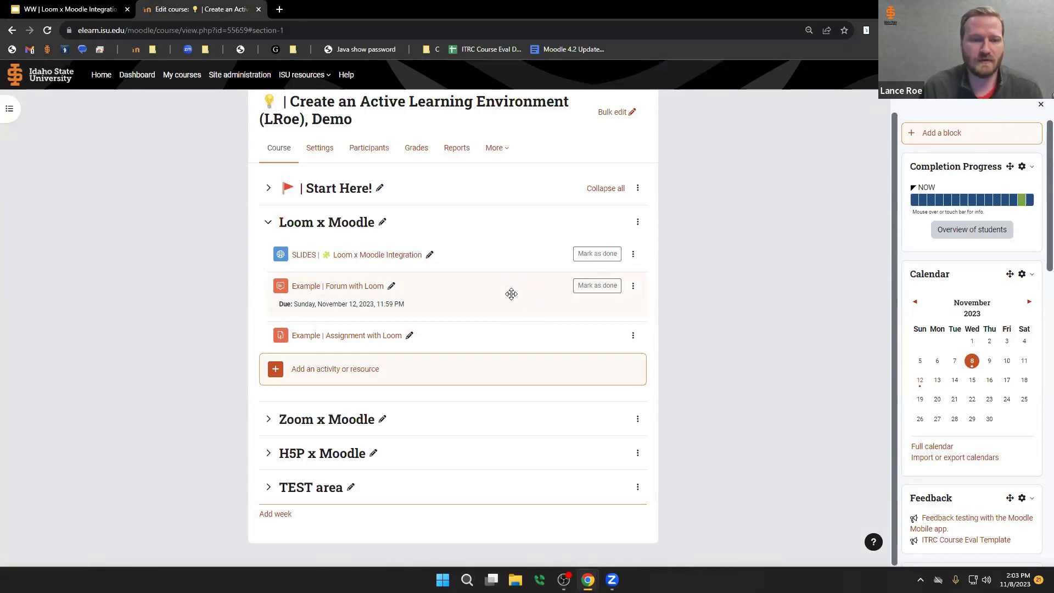
mouse_move(419, 319)
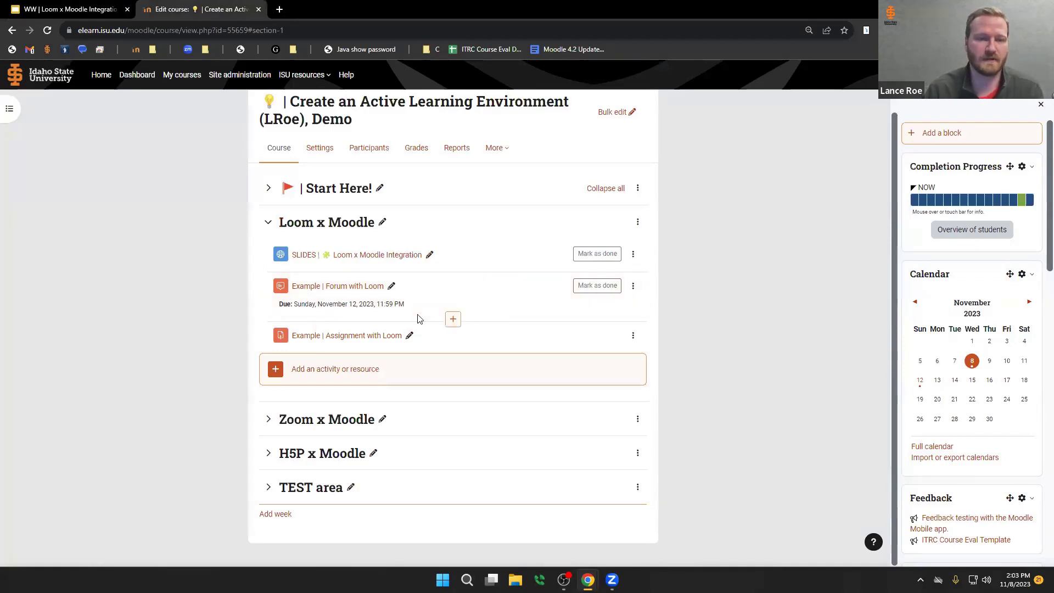
click(347, 287)
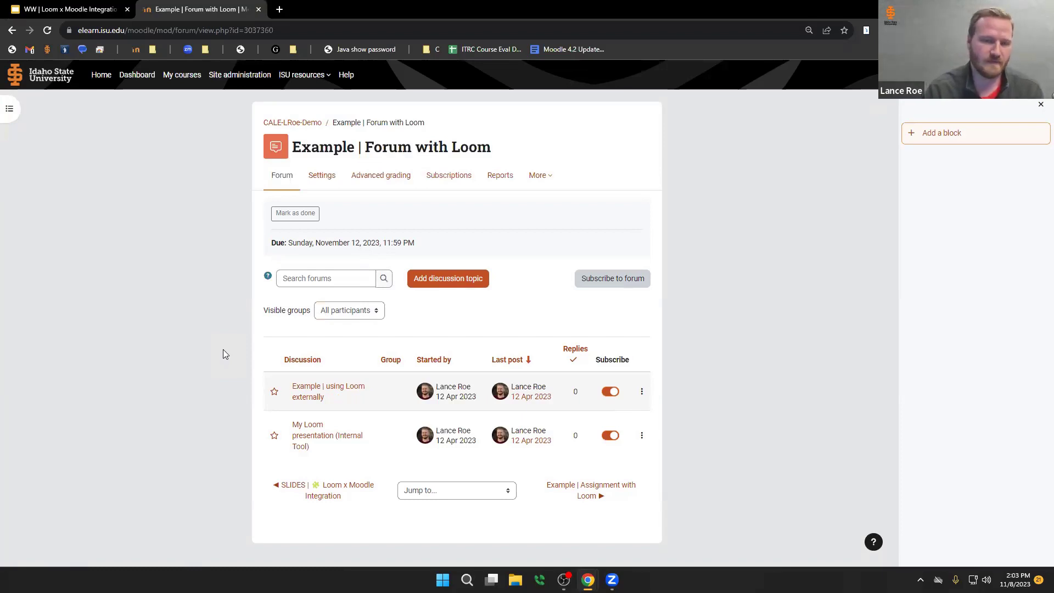
click(311, 388)
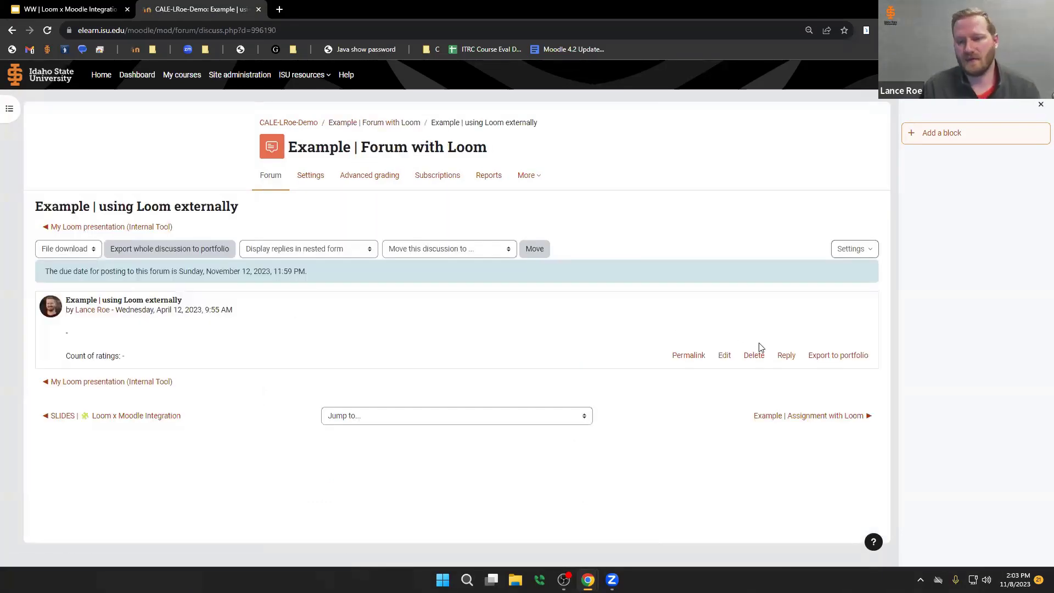
click(725, 355)
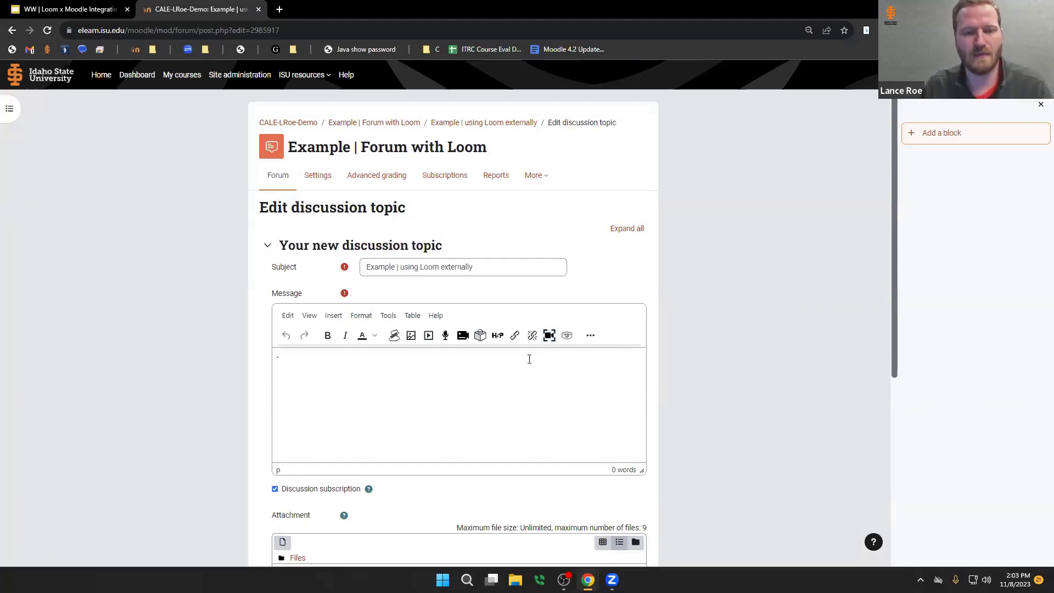
key(ctrl+shift+l)
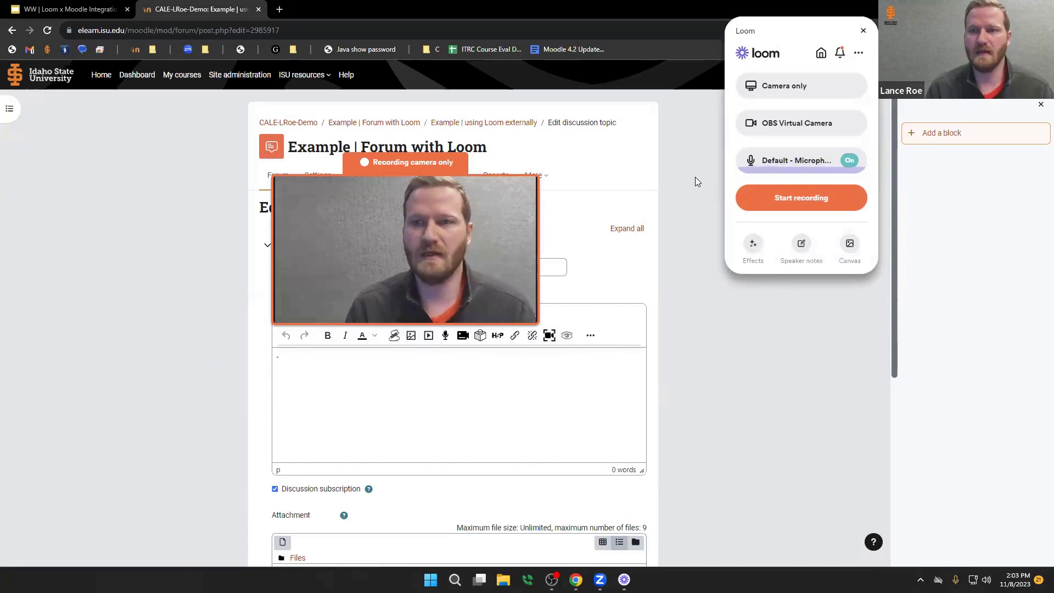
Step: Switch Loom to Full screen mode, toggle the camera off and on, and start recording
click(778, 89)
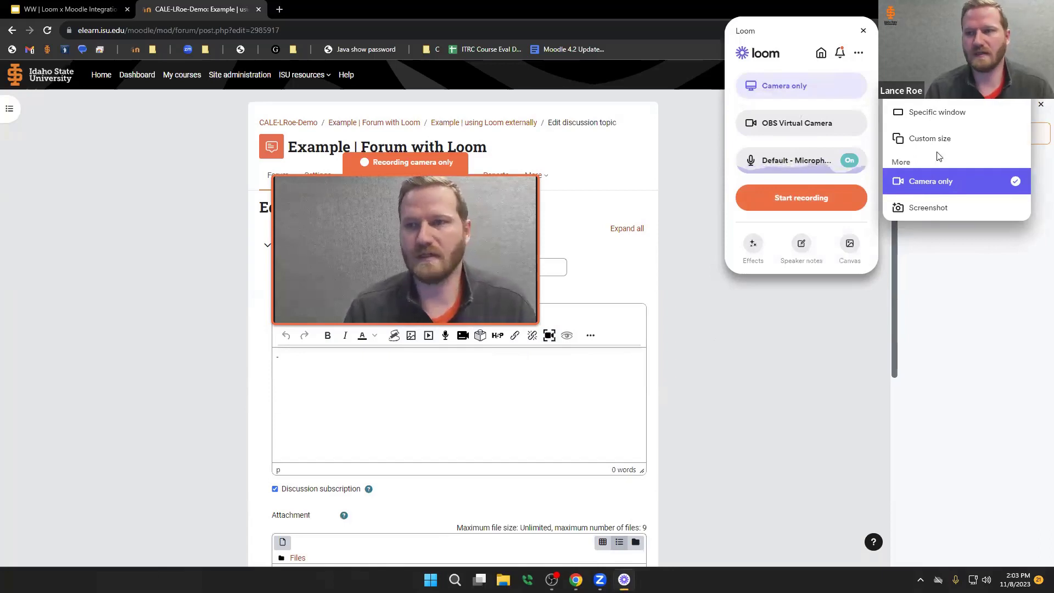
click(934, 85)
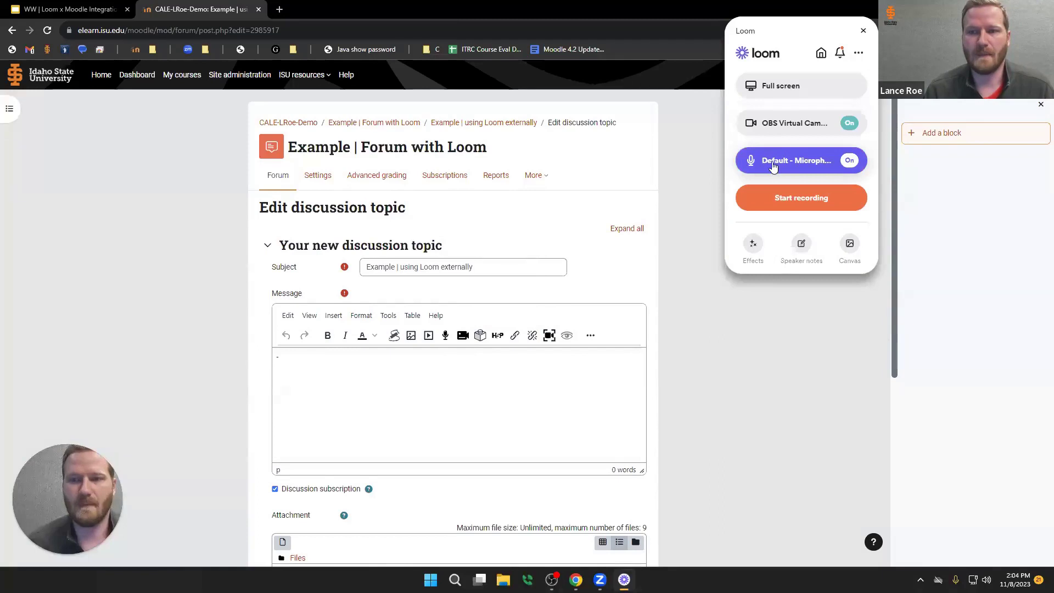
click(853, 127)
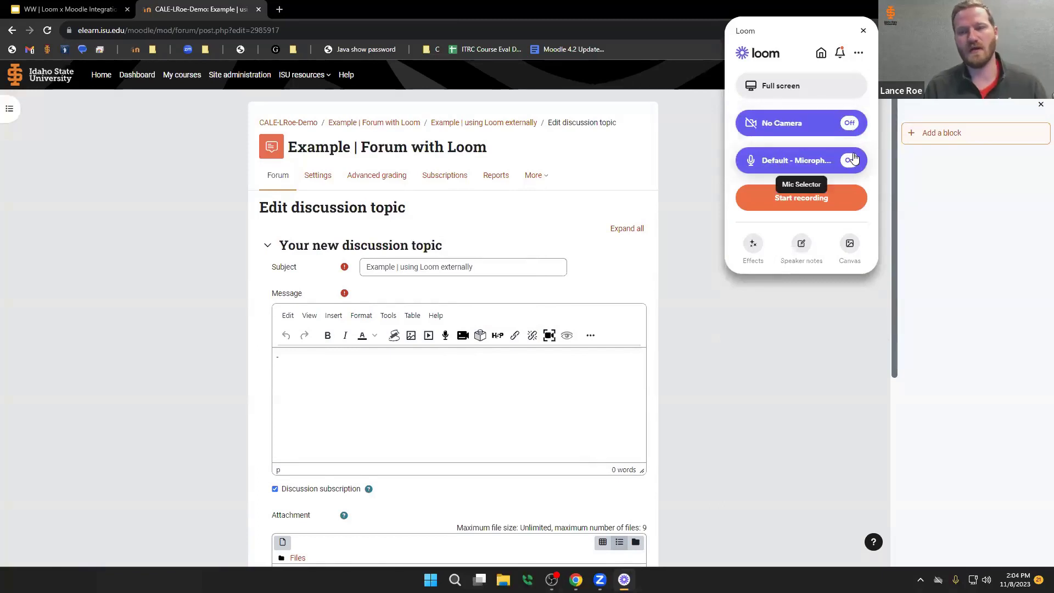
click(849, 125)
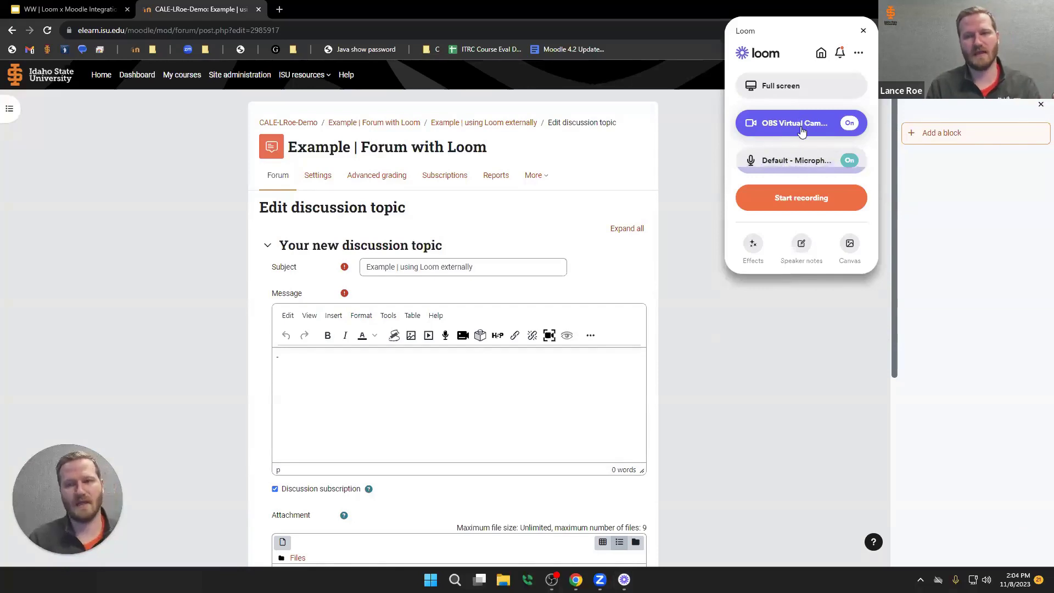
click(800, 198)
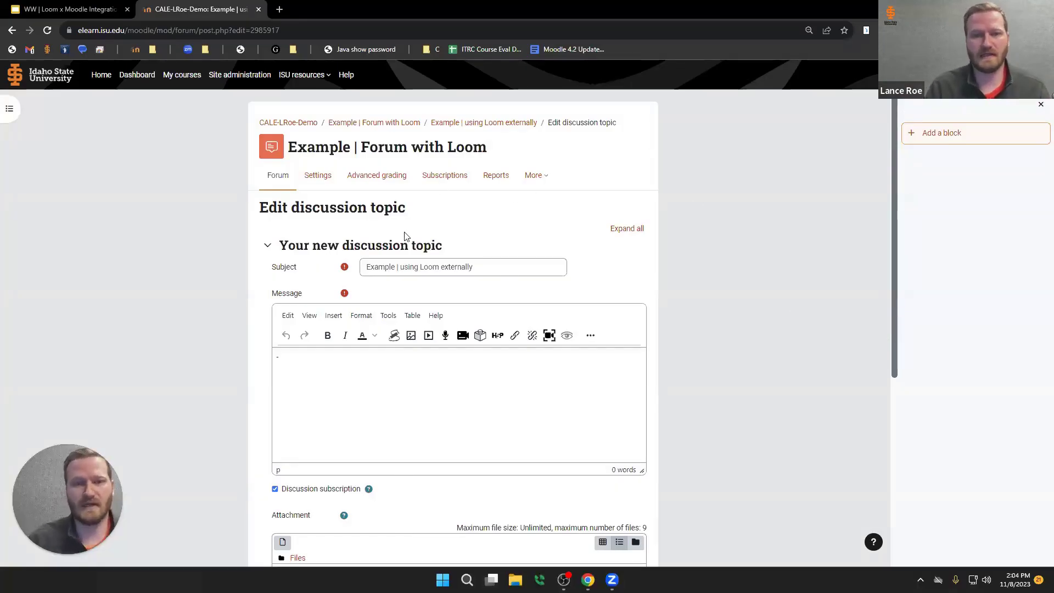
Step: Underline the 'Your new discussion topic' heading and circle parts of the Message editor in red
drag(481, 267, 363, 268)
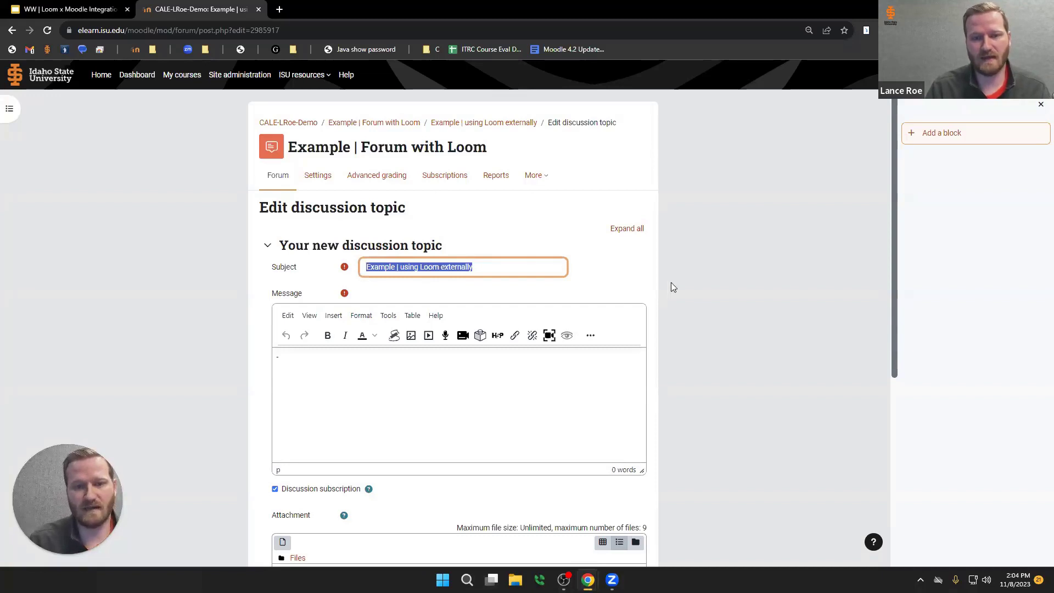
click(28, 325)
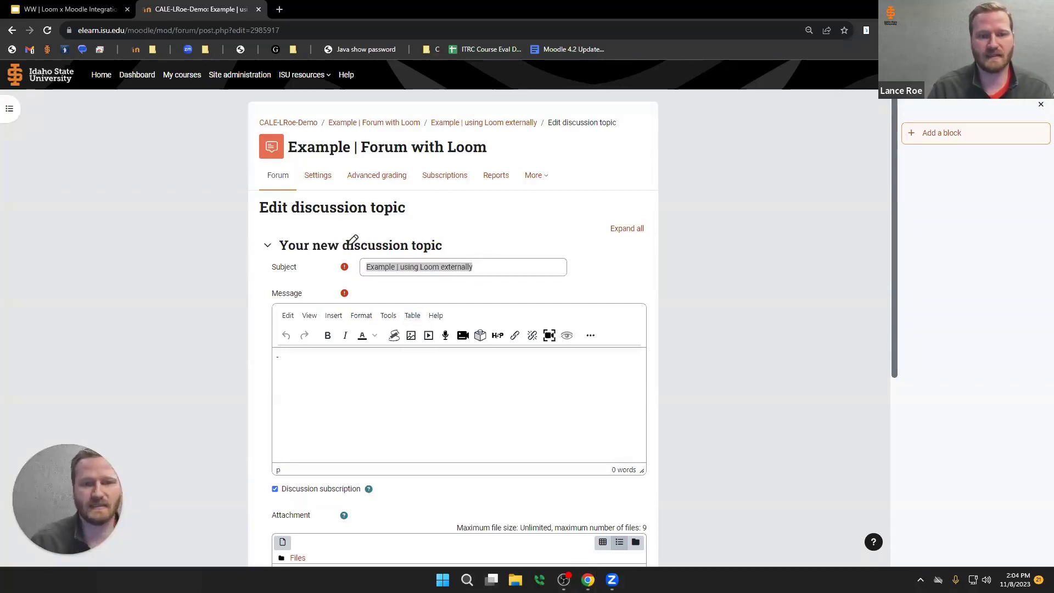
drag(280, 252, 418, 249)
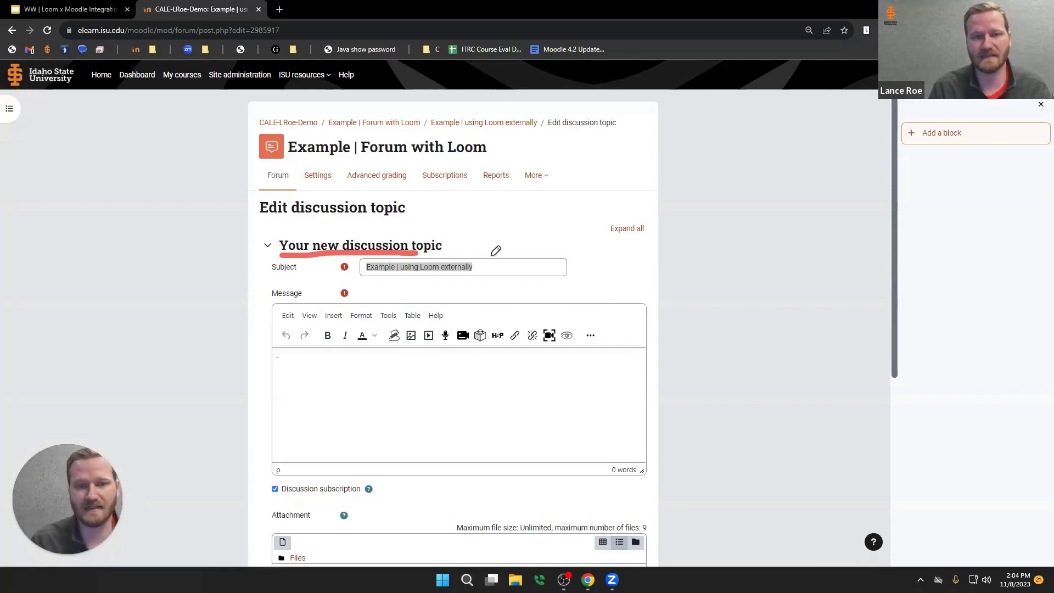
mouse_move(621, 285)
mouse_down()
mouse_move(638, 318)
mouse_move(647, 304)
mouse_up()
mouse_move(329, 376)
mouse_down()
mouse_move(315, 391)
mouse_move(332, 377)
mouse_up()
Step: Circle another Message editor spot, reposition the webcam bubble, then stop the recording
mouse_move(541, 416)
mouse_down()
mouse_move(514, 439)
mouse_move(528, 426)
mouse_up()
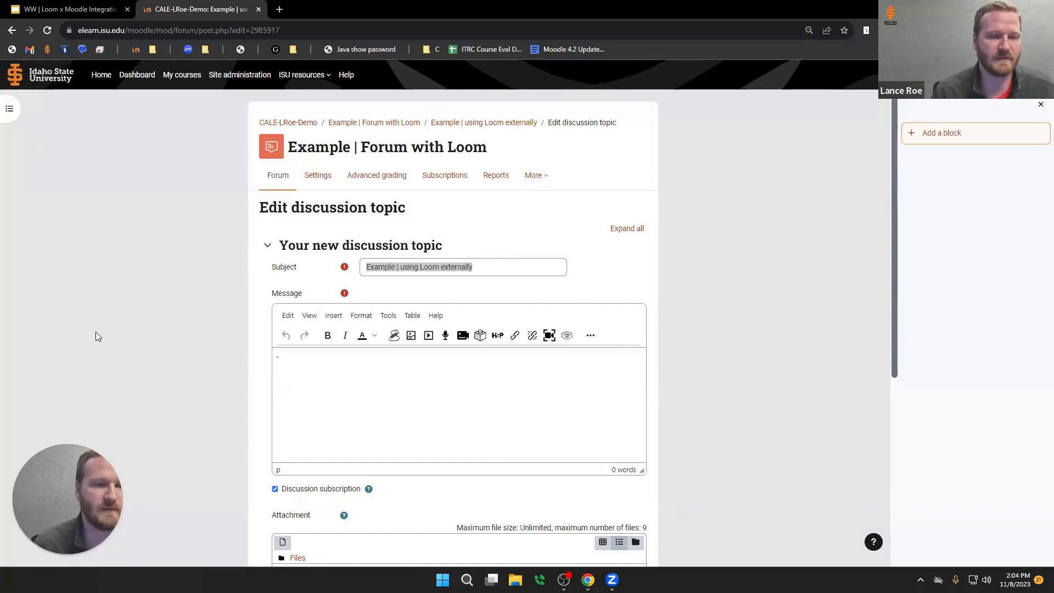
mouse_move(82, 491)
drag(70, 489, 830, 144)
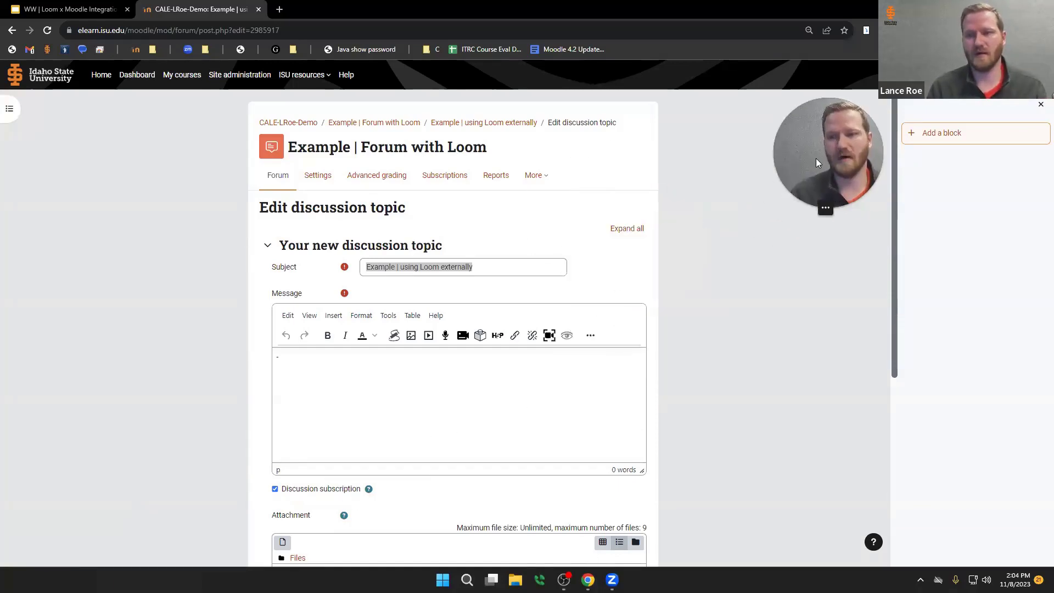
drag(821, 156, 378, 256)
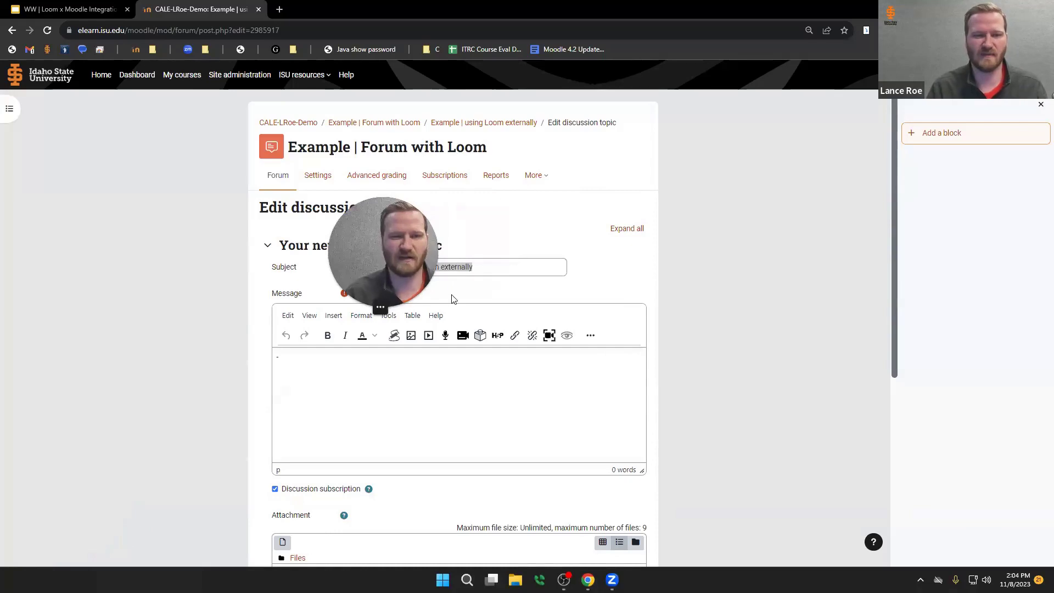
drag(427, 292, 729, 231)
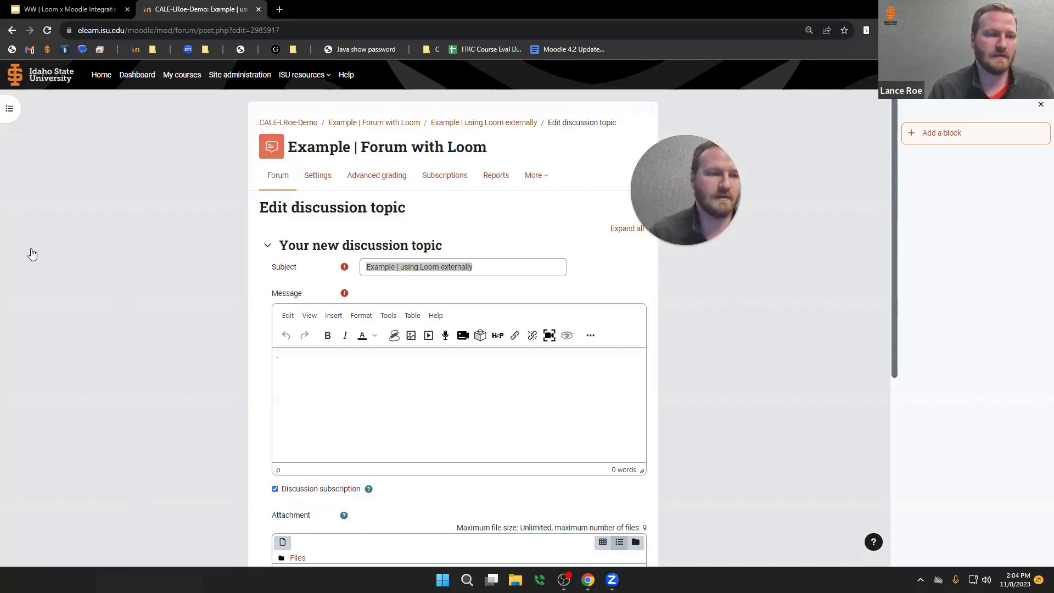
key(alt+shift+l)
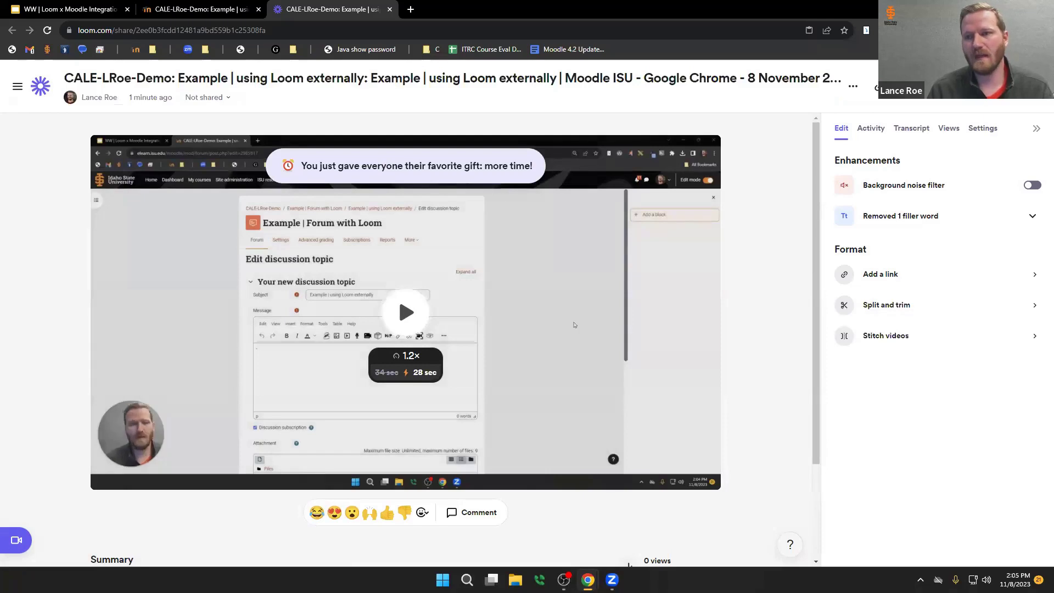
Step: Paste the Loom share link into the post's Message and remove its sid parameter
click(174, 12)
click(312, 361)
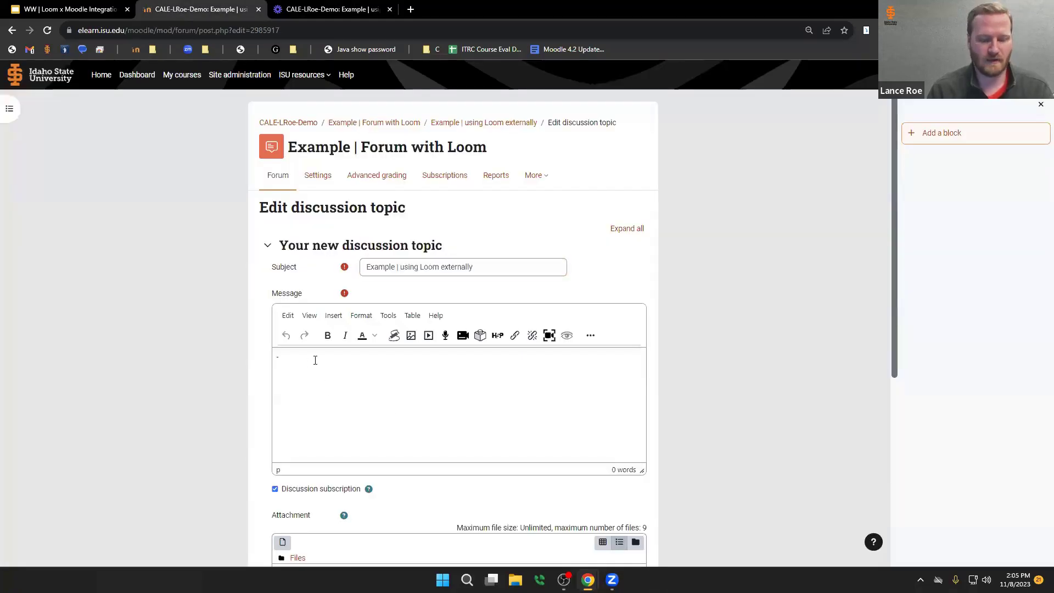
text(https://www.loom.com/share/2ee0b3fcdd12481a9bd559b1c25308fa?sid=0678e538-53d3-4eb0-8417-c730a51dca48)
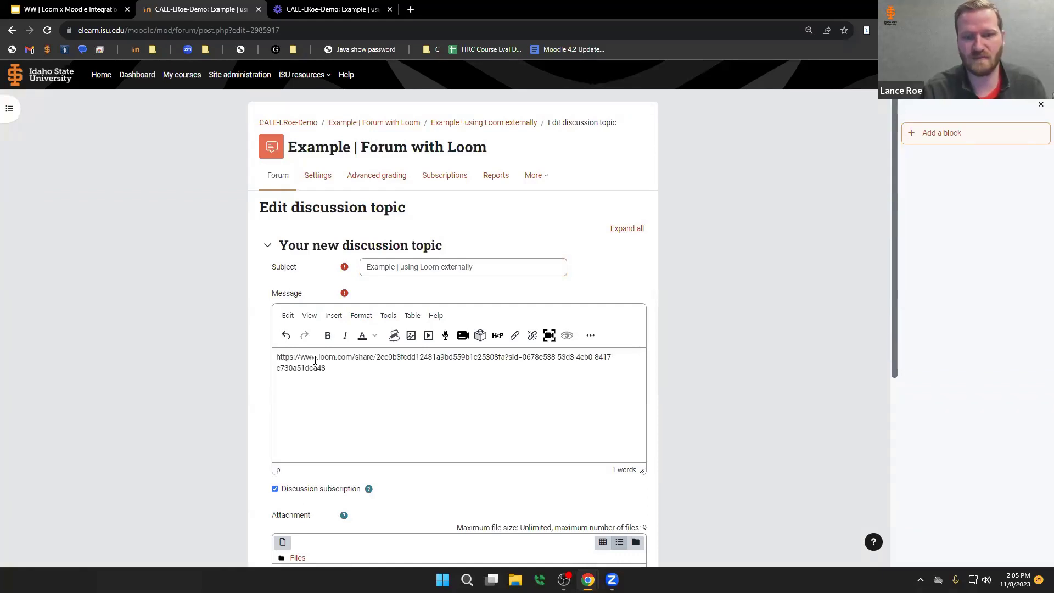
drag(510, 358, 527, 390)
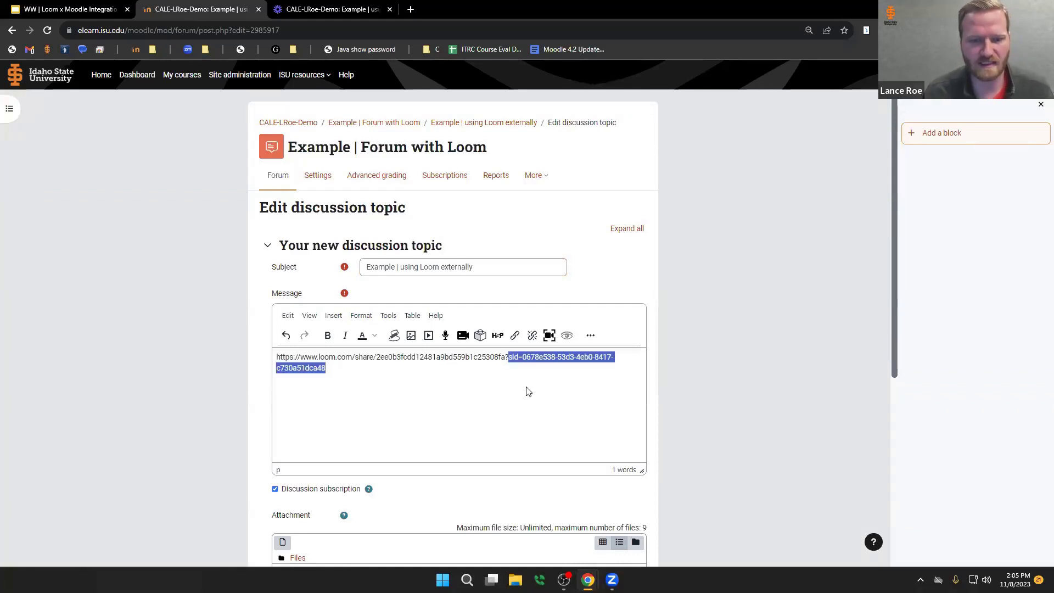
key(BackSpace)
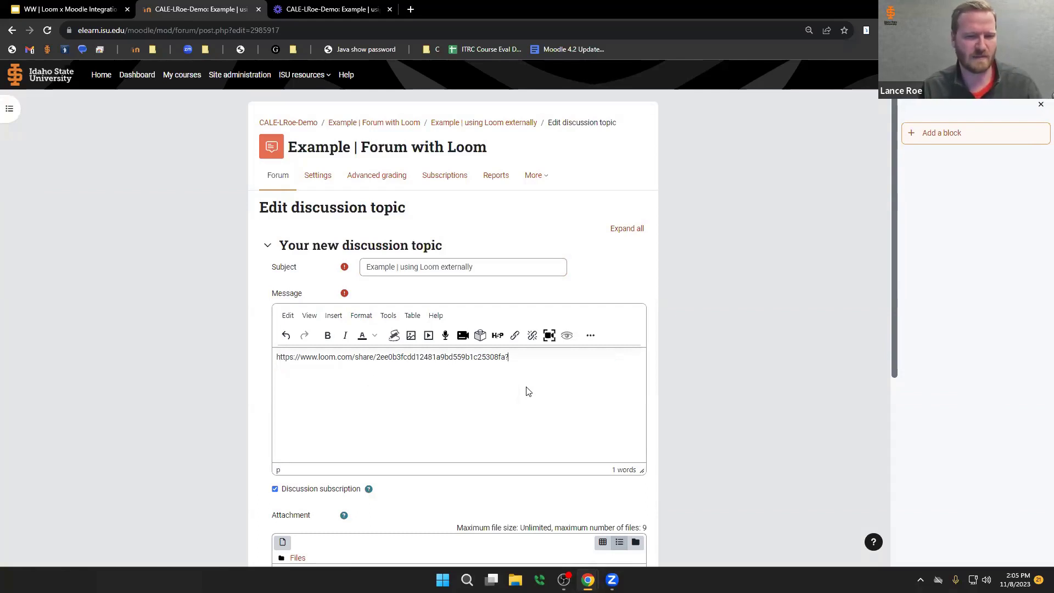
Step: Preview the message, play and pause the embedded Loom video, then close the preview
click(571, 339)
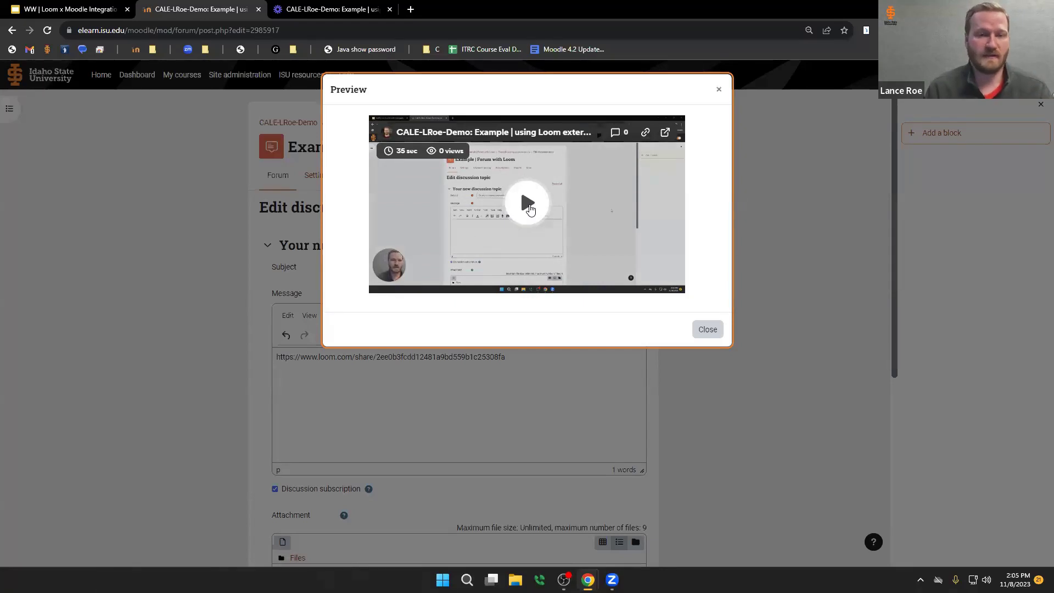
click(529, 207)
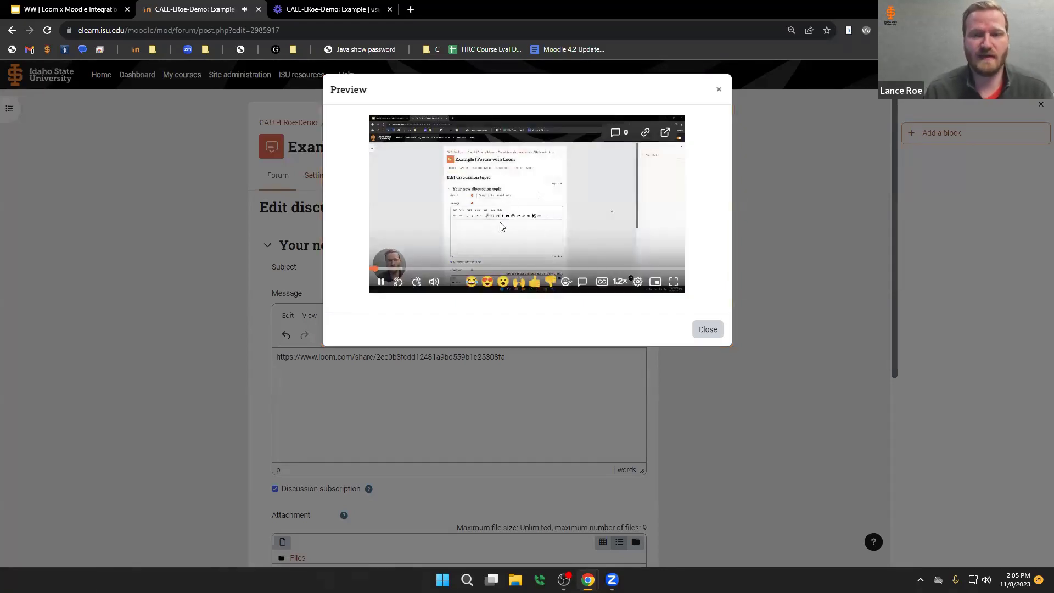
click(380, 283)
click(708, 330)
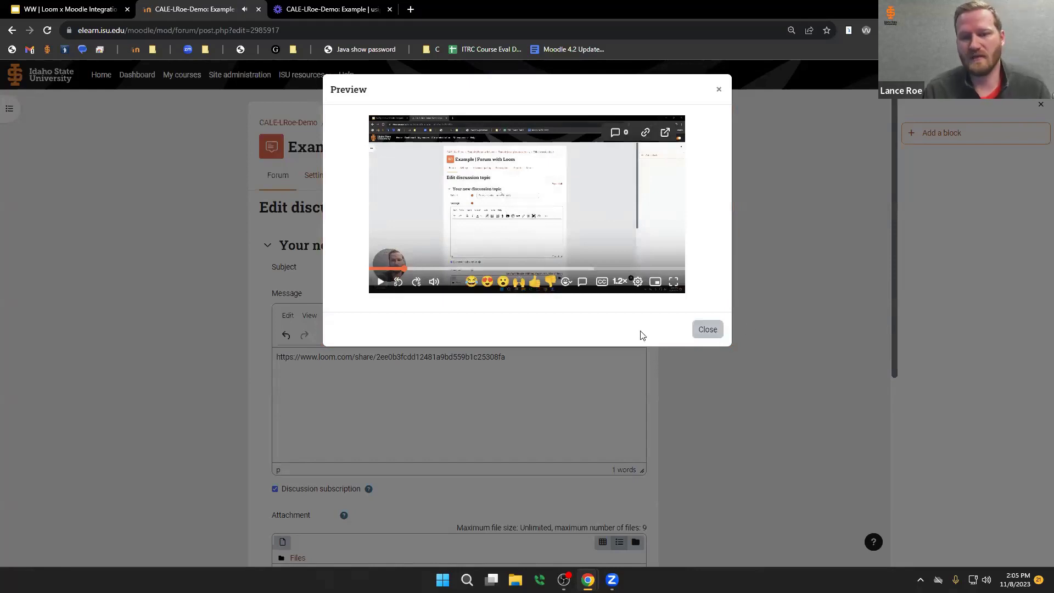
scroll(407, 381, down, 6)
Step: Save the edited post with its embedded Loom video and begin a reply to the topic
scroll(410, 384, down, 1)
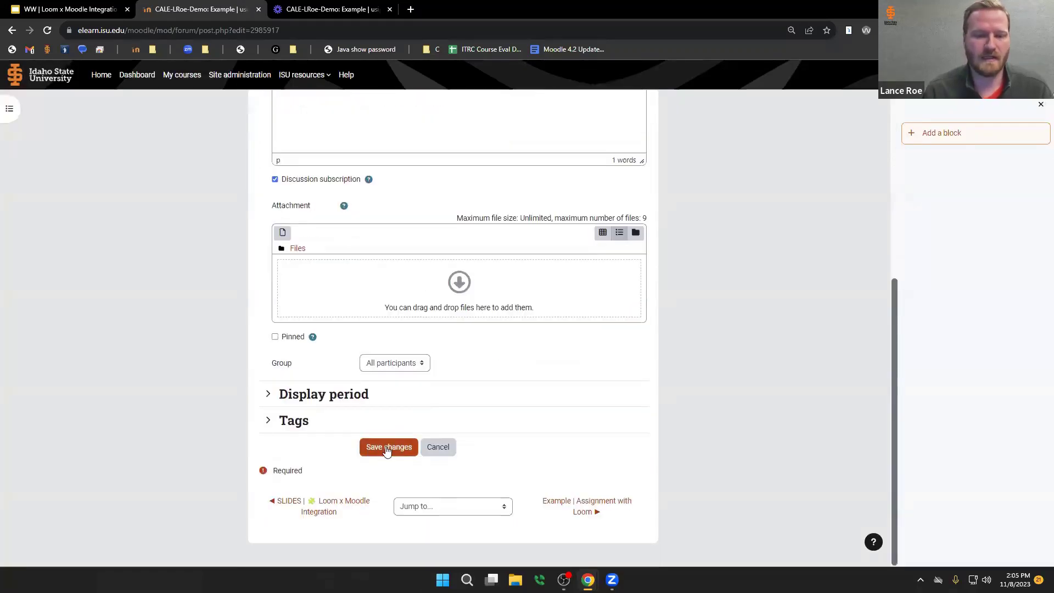
click(389, 446)
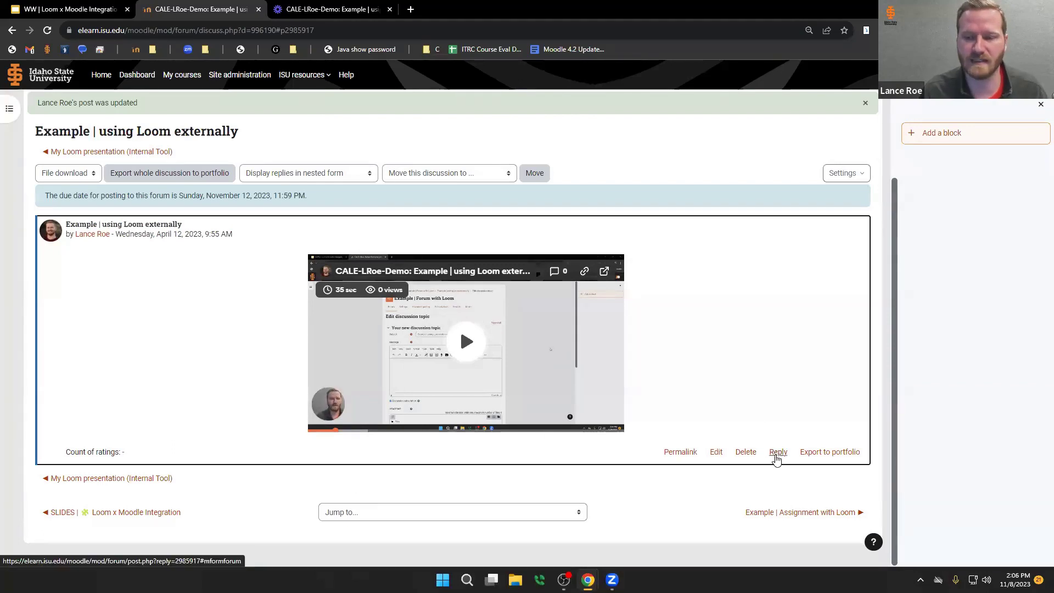
click(776, 455)
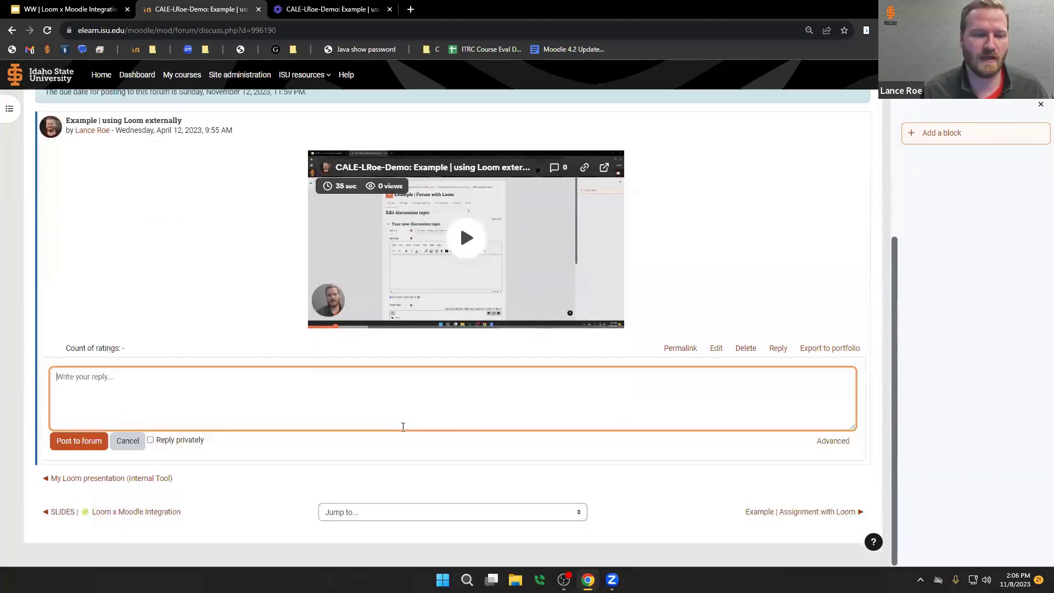
Step: Switch to the advanced reply form and launch the Loom recorder from the editor
click(831, 441)
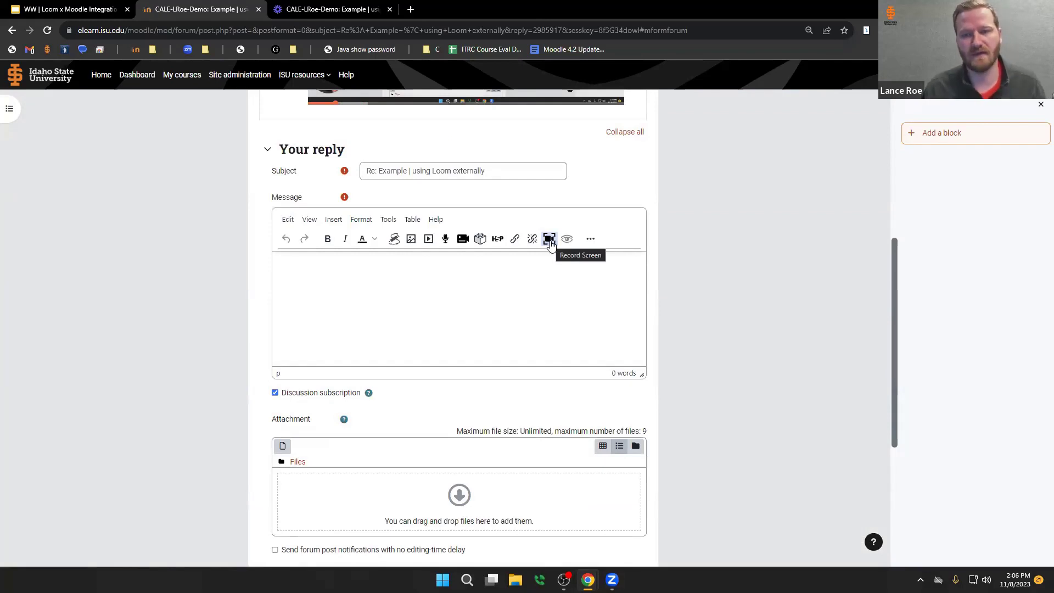
click(550, 242)
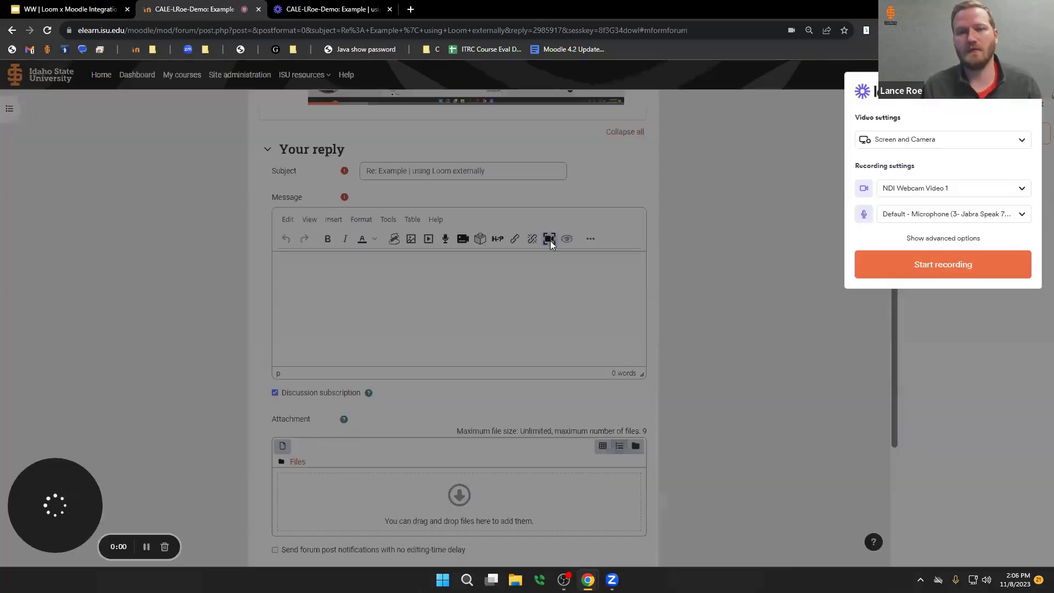
Step: Set Loom to Camera Only using OBS Virtual Camera and start recording
click(905, 190)
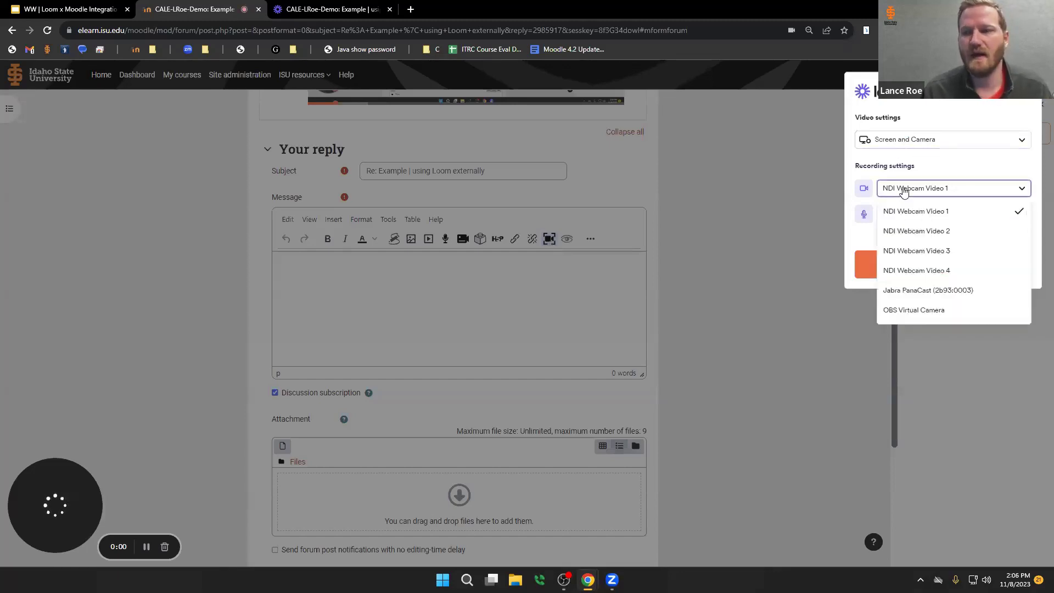
click(907, 310)
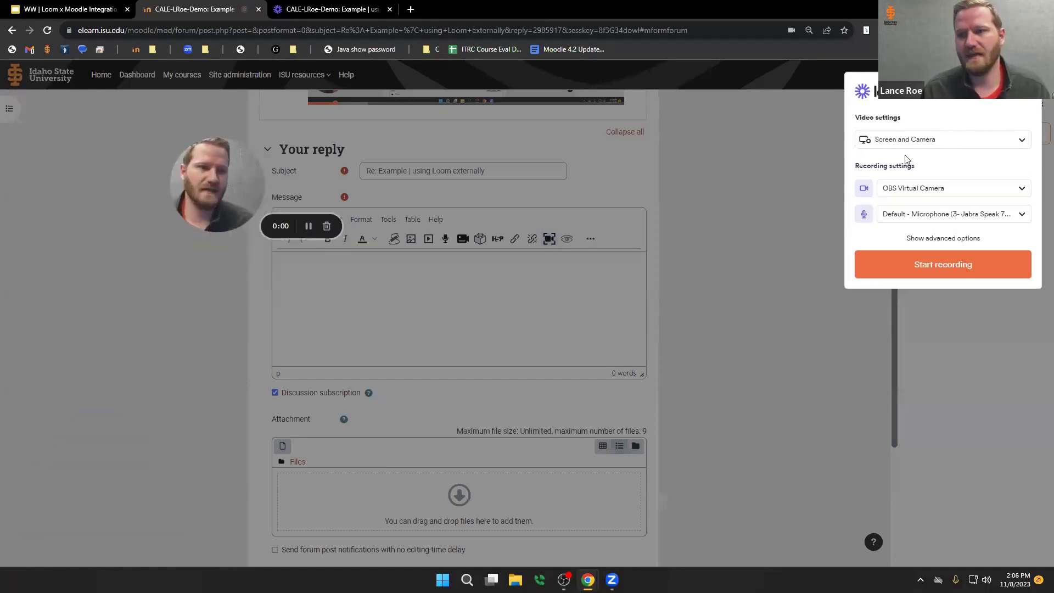
click(929, 141)
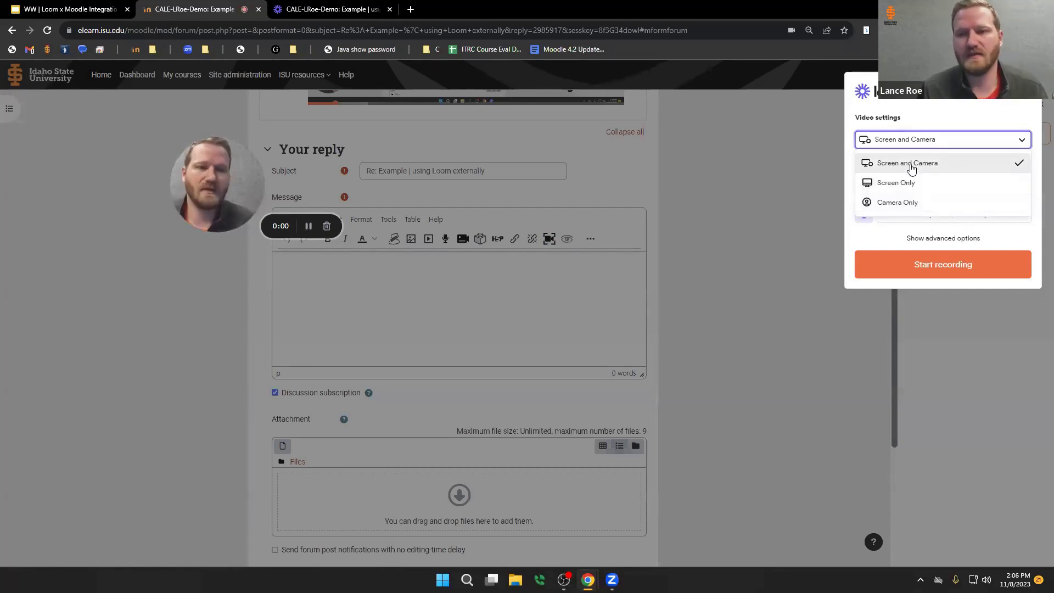
click(911, 203)
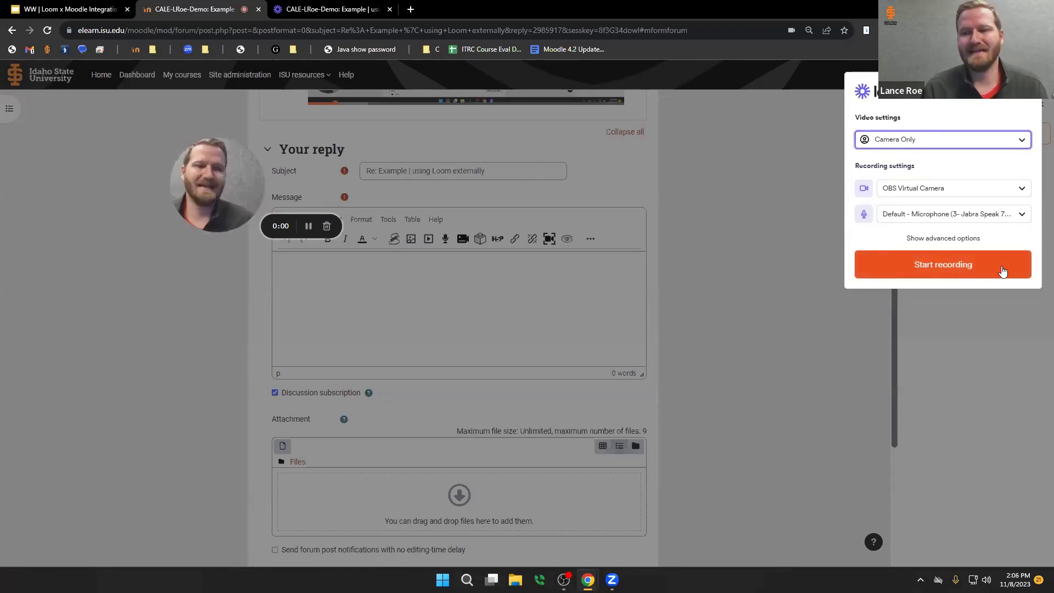
click(920, 269)
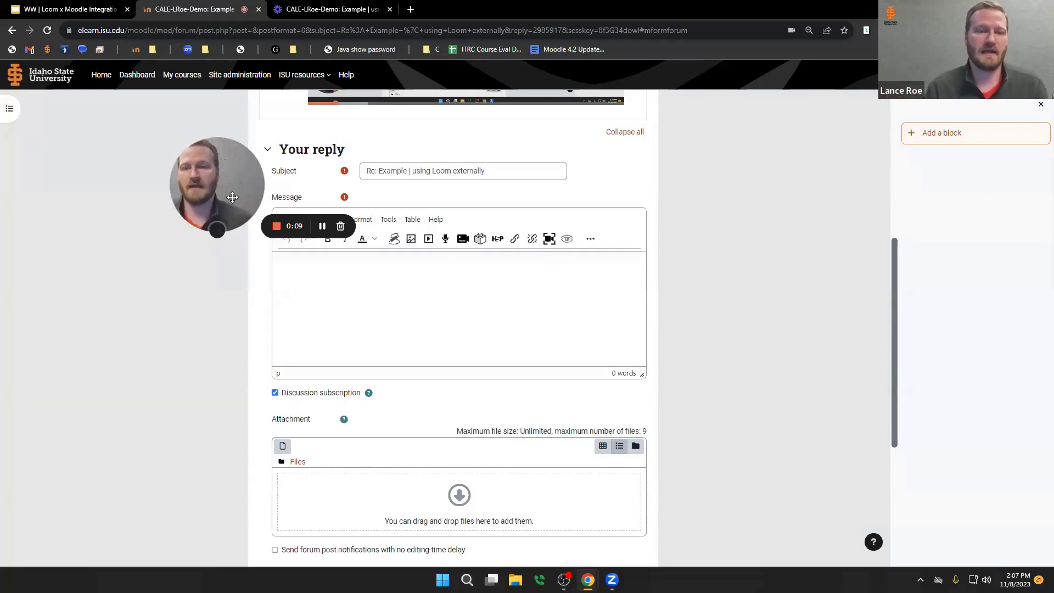
Step: Stop the 12-second camera recording and insert it into the reply message
click(277, 225)
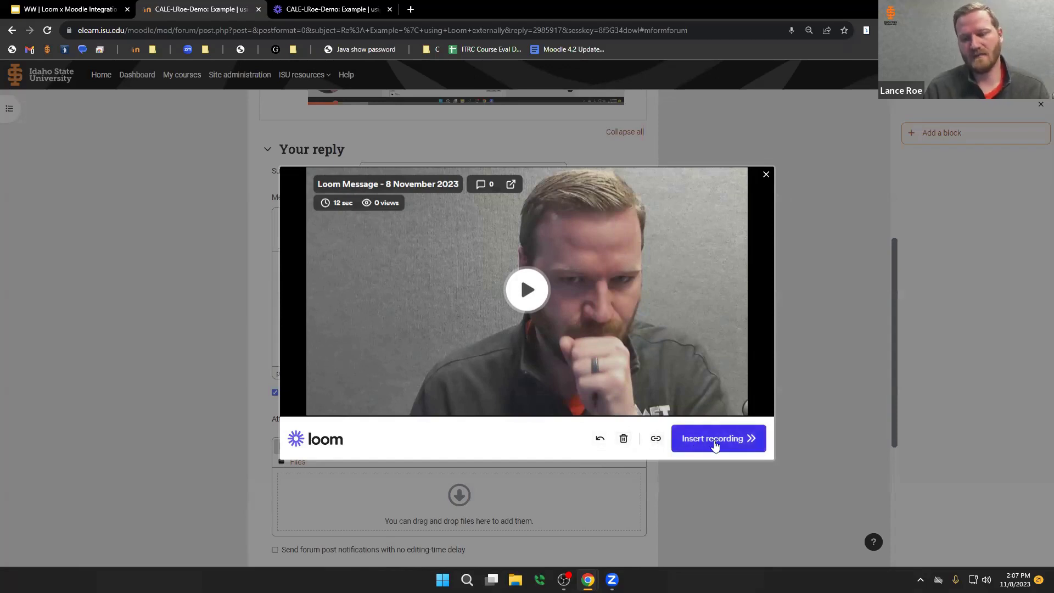
click(715, 442)
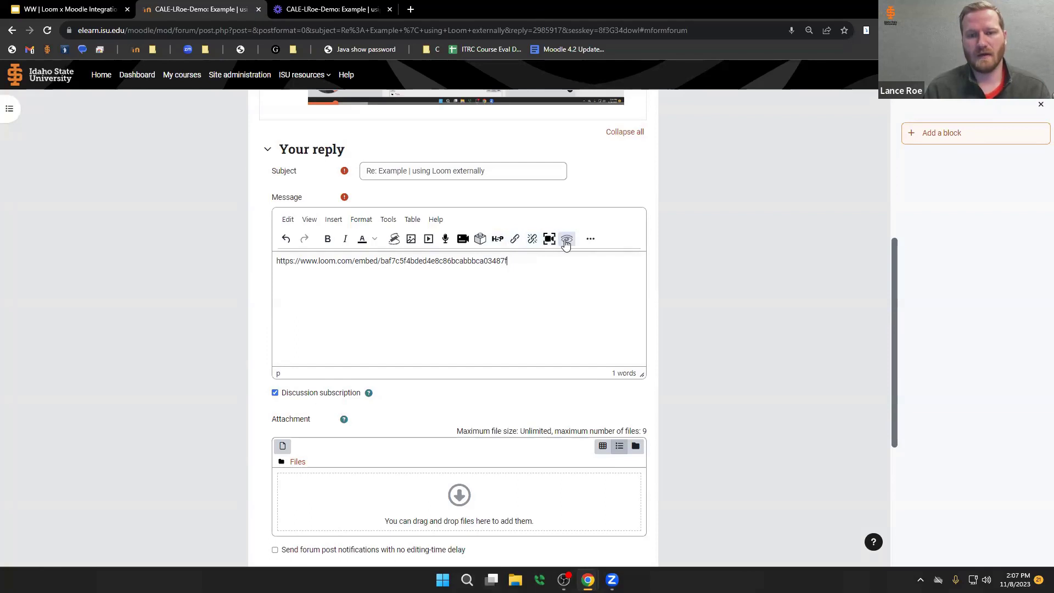
Step: Preview the reply's embedded Loom video, then post the reply to the forum
click(566, 240)
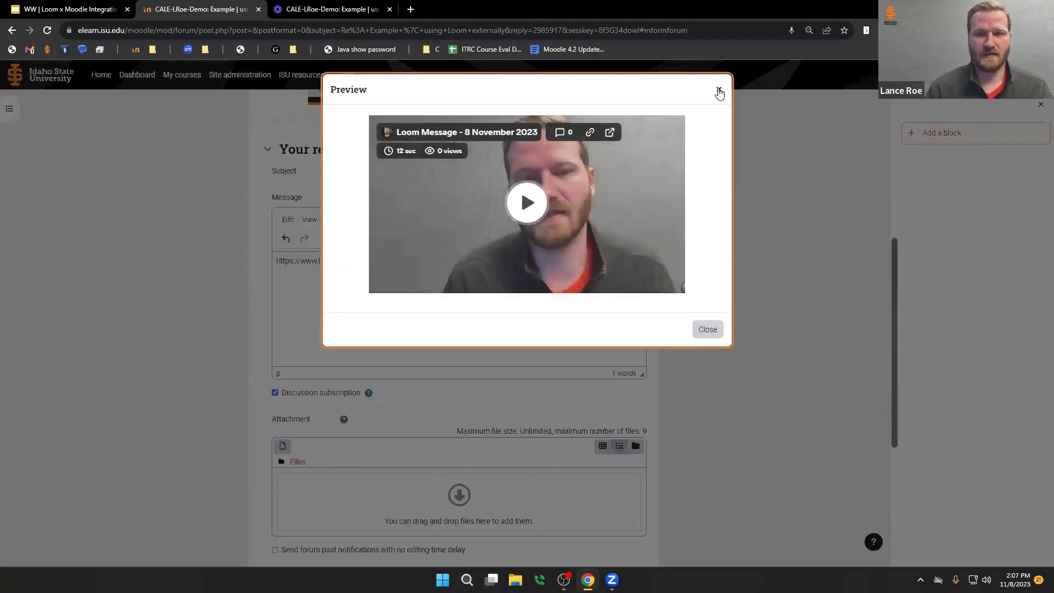
click(719, 90)
scroll(407, 307, down, 5)
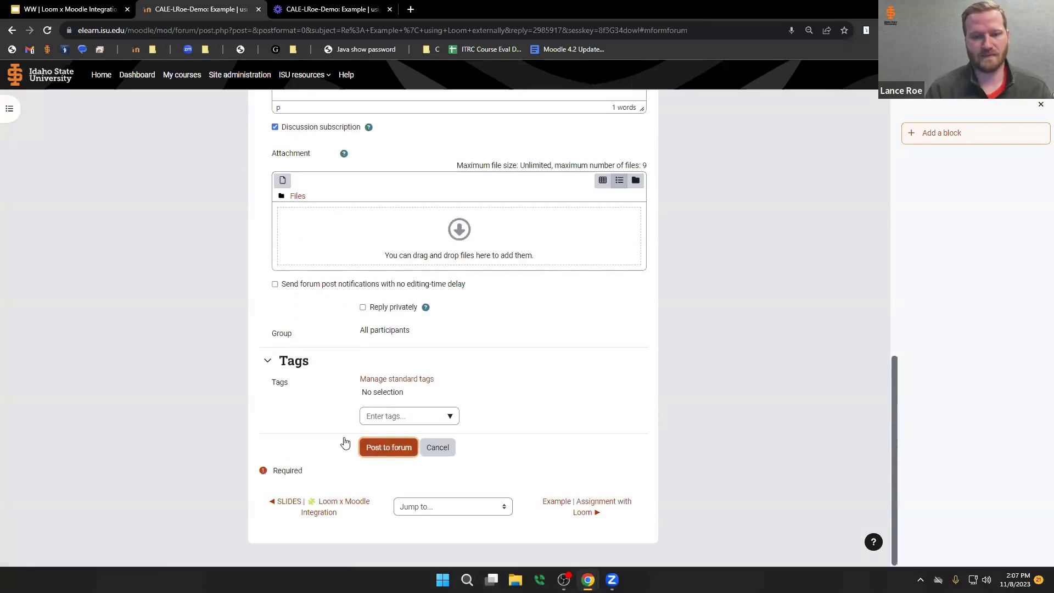
click(361, 446)
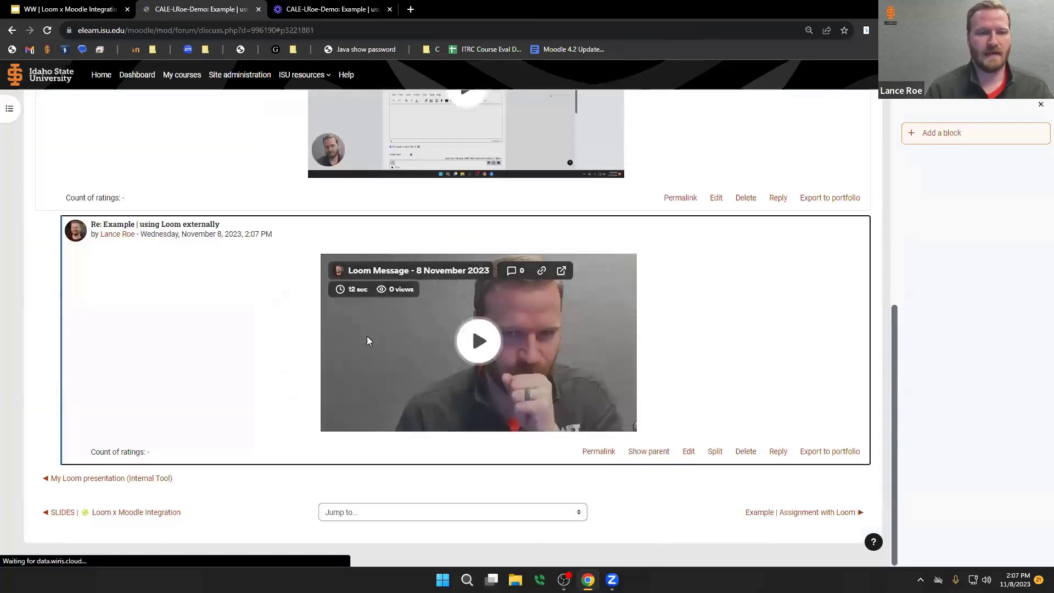
scroll(363, 275, up, 3)
Step: Review the posted Loom reply and go back to the Example | Forum with Loom discussion list
scroll(263, 262, down, 1)
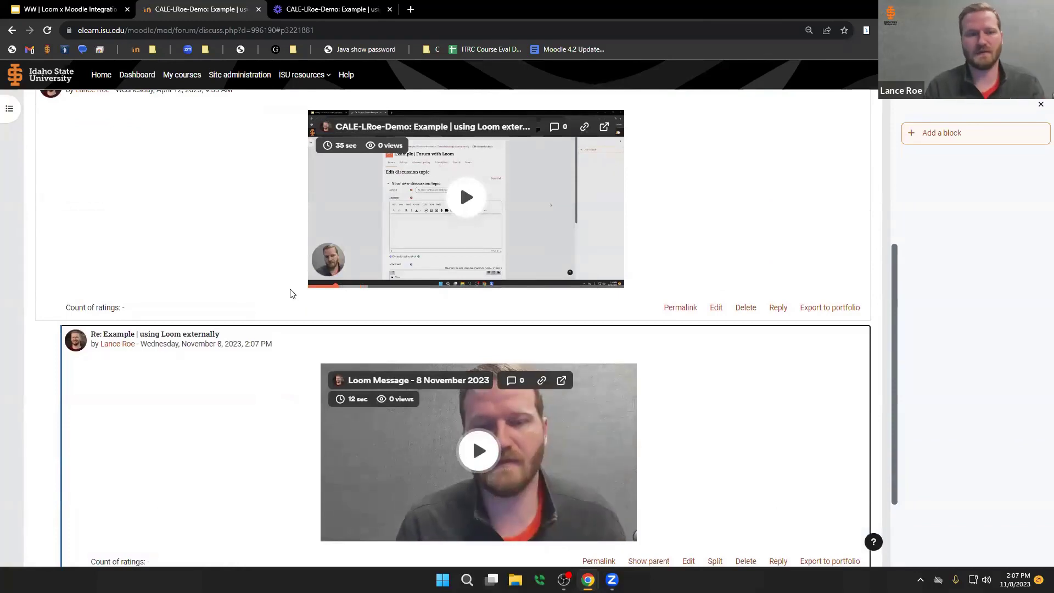
scroll(292, 348, down, 2)
scroll(258, 323, up, 3)
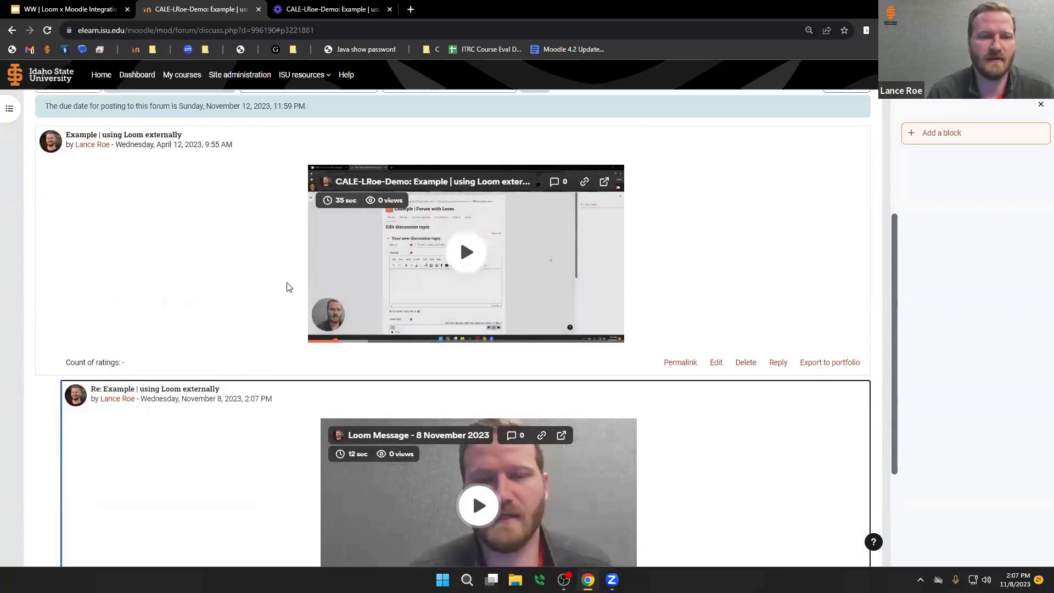
scroll(285, 288, up, 1)
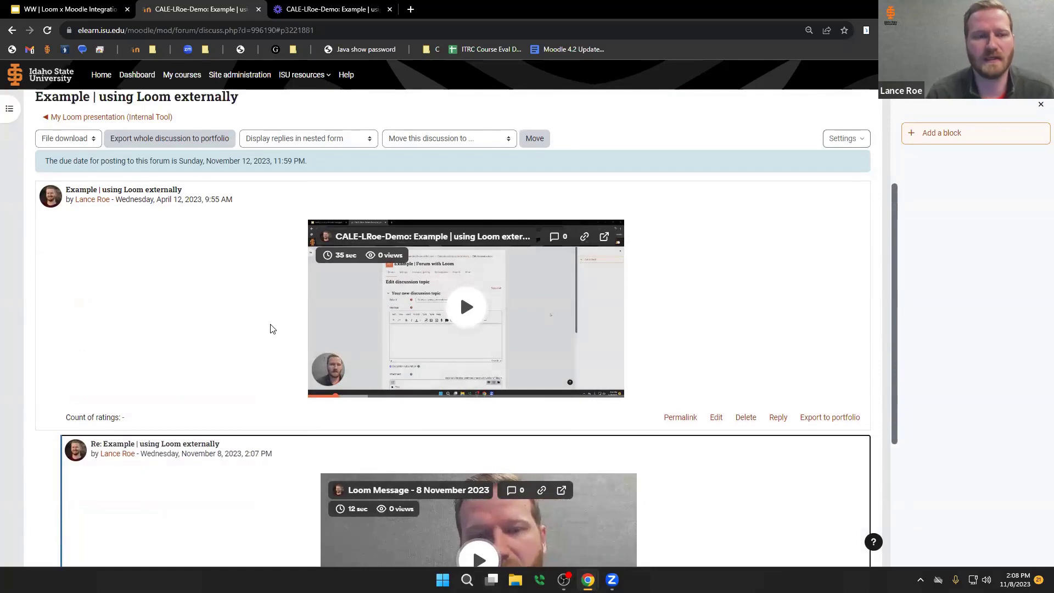
scroll(270, 328, up, 2)
scroll(271, 329, up, 1)
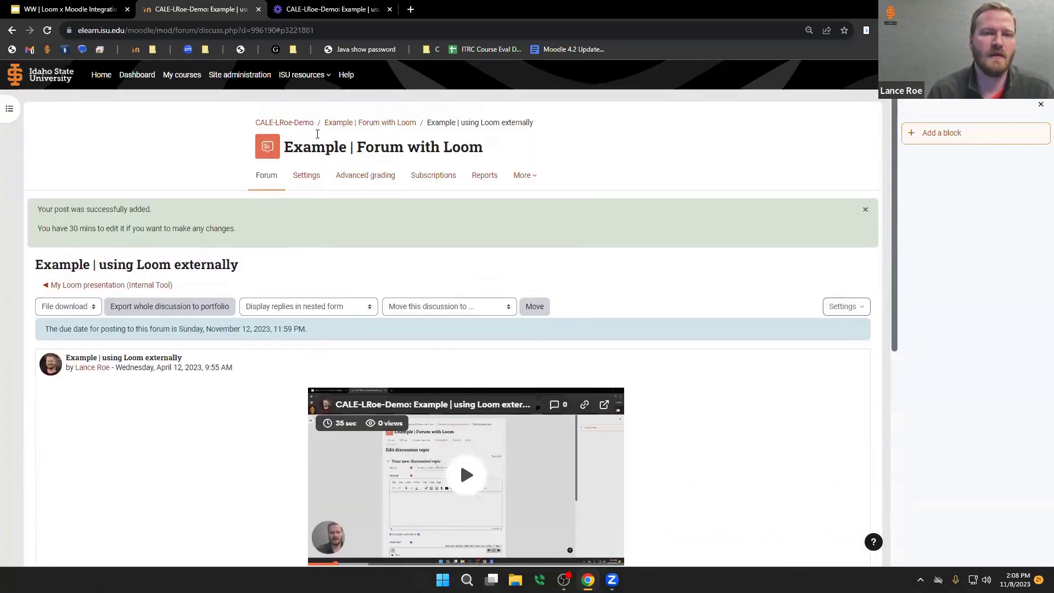
click(341, 121)
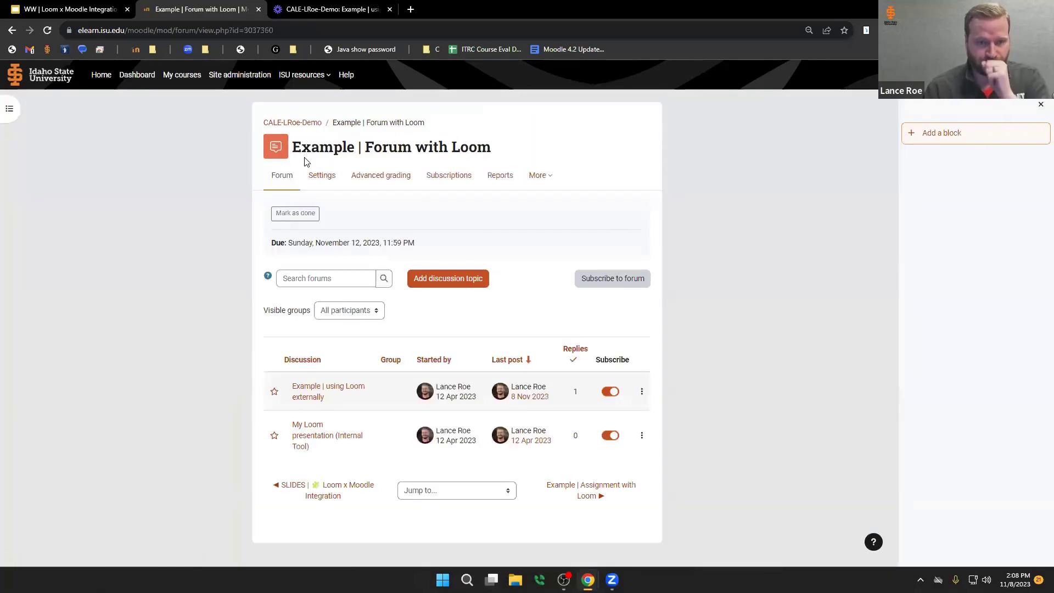
Step: From the CALE-LRoe-Demo course, open Example | Assignment with Loom and review attempt 2's video
click(316, 124)
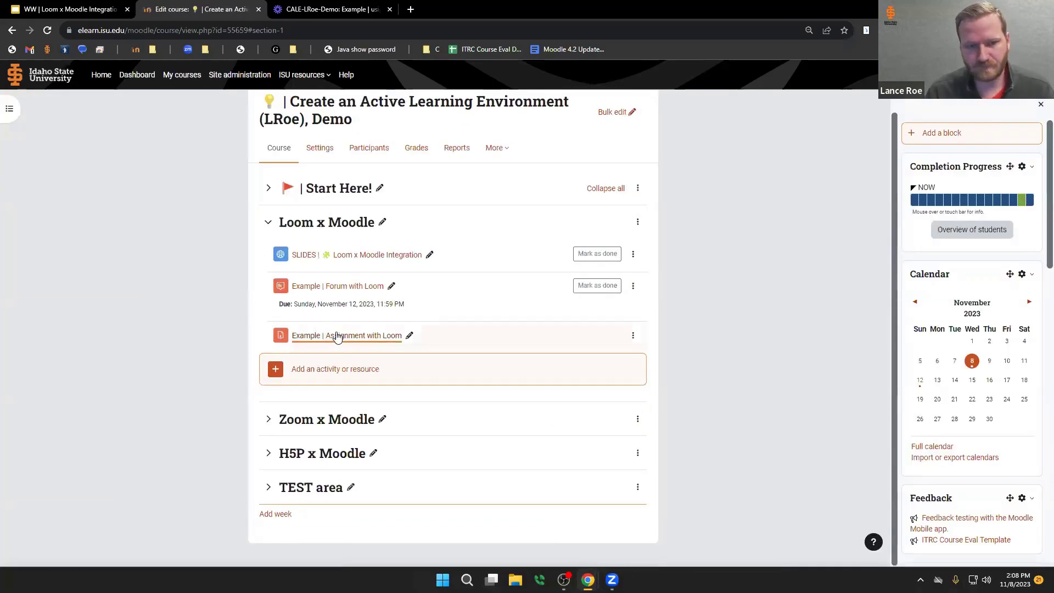
click(338, 336)
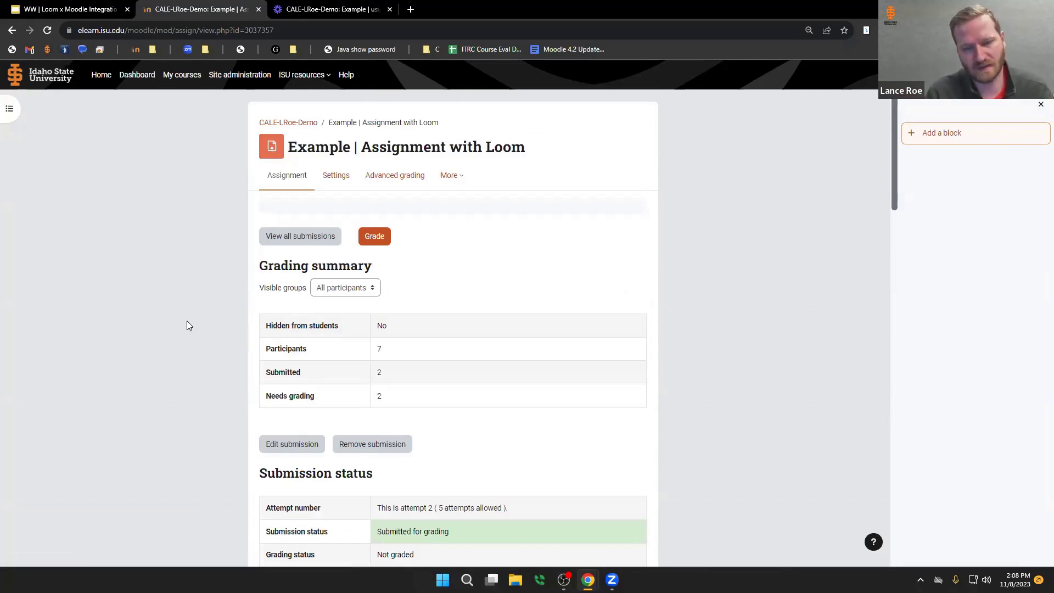
scroll(228, 310, down, 1)
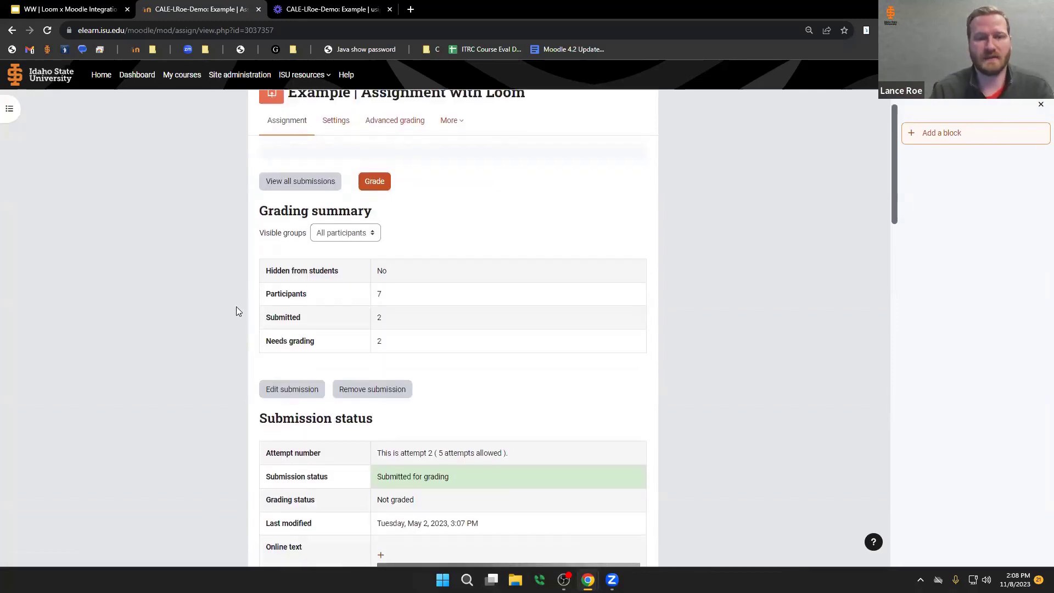
scroll(236, 312, down, 5)
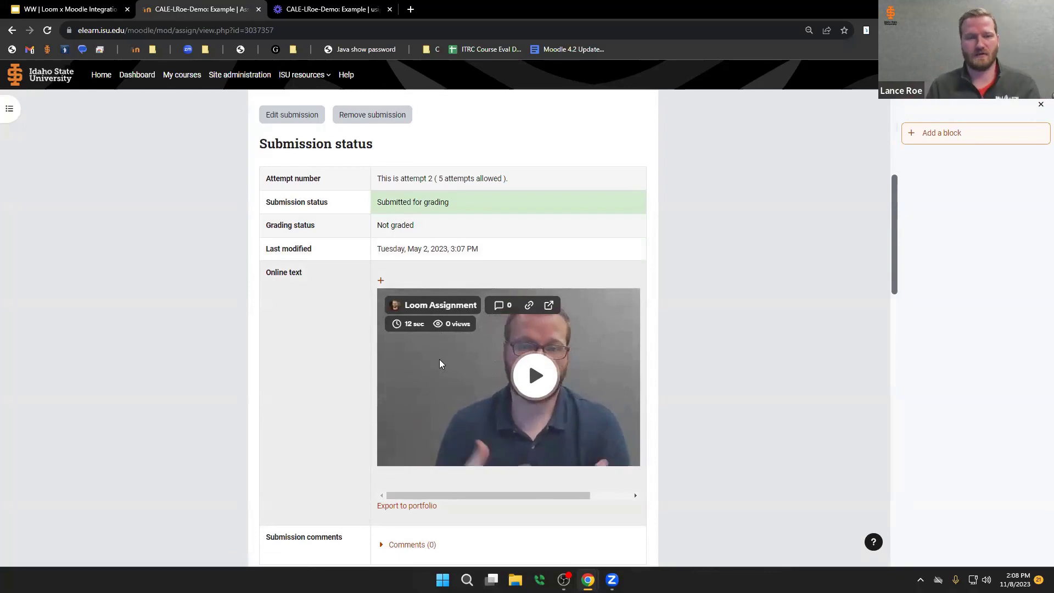
scroll(340, 379, up, 3)
scroll(352, 337, up, 2)
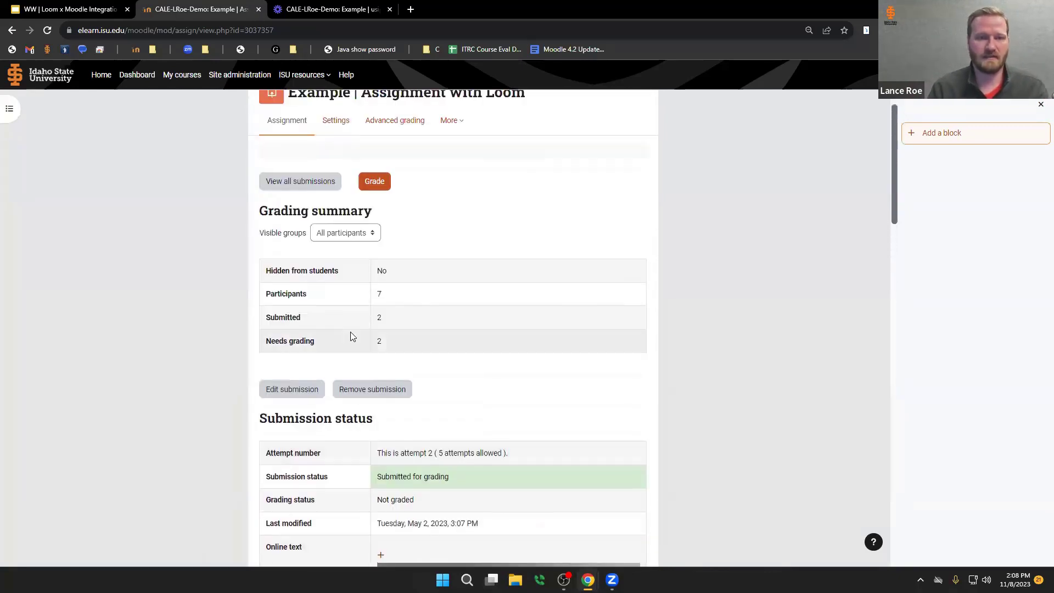
Step: List all submissions, then grade the first student's Loom submission, starting the feedback comments
click(330, 186)
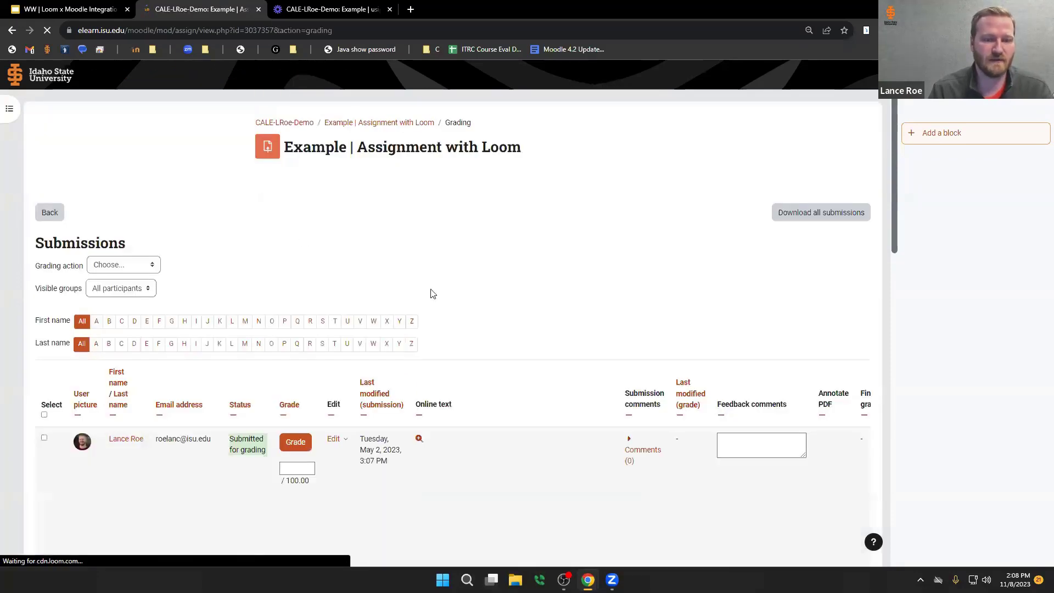
scroll(460, 297, down, 4)
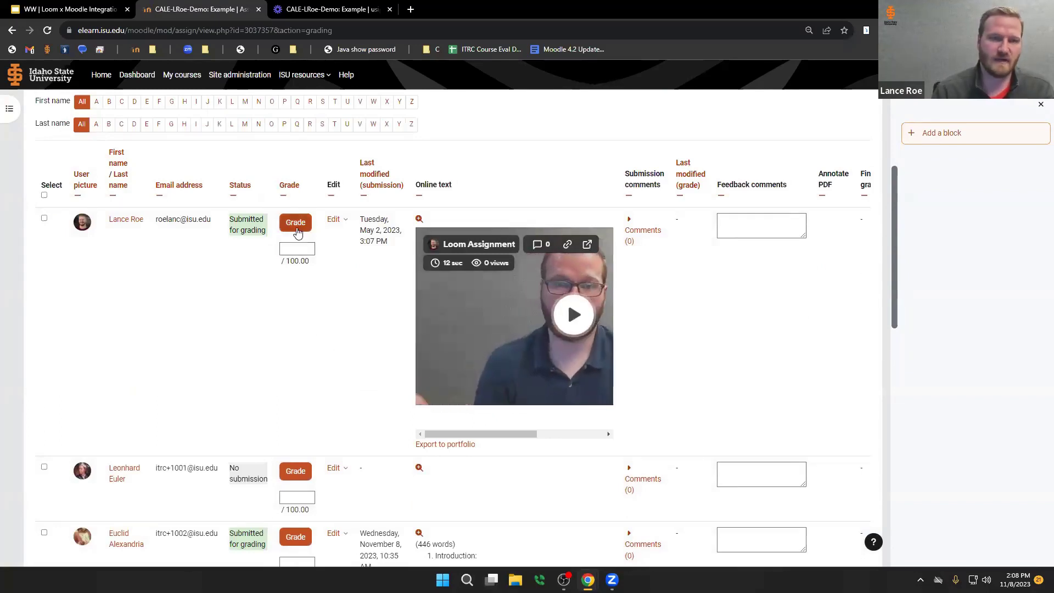
click(296, 223)
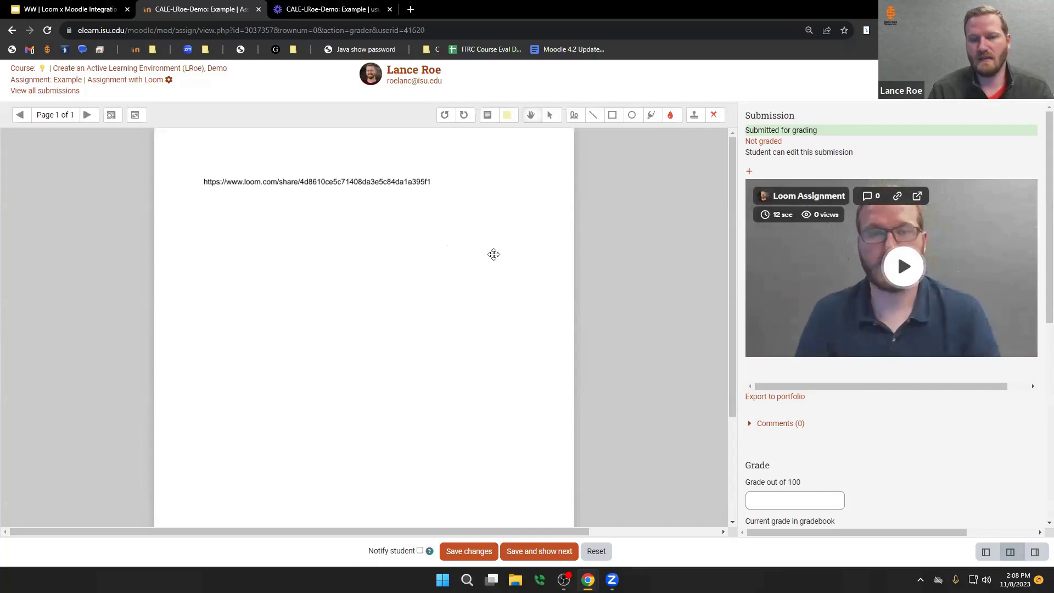
scroll(805, 307, down, 4)
click(792, 426)
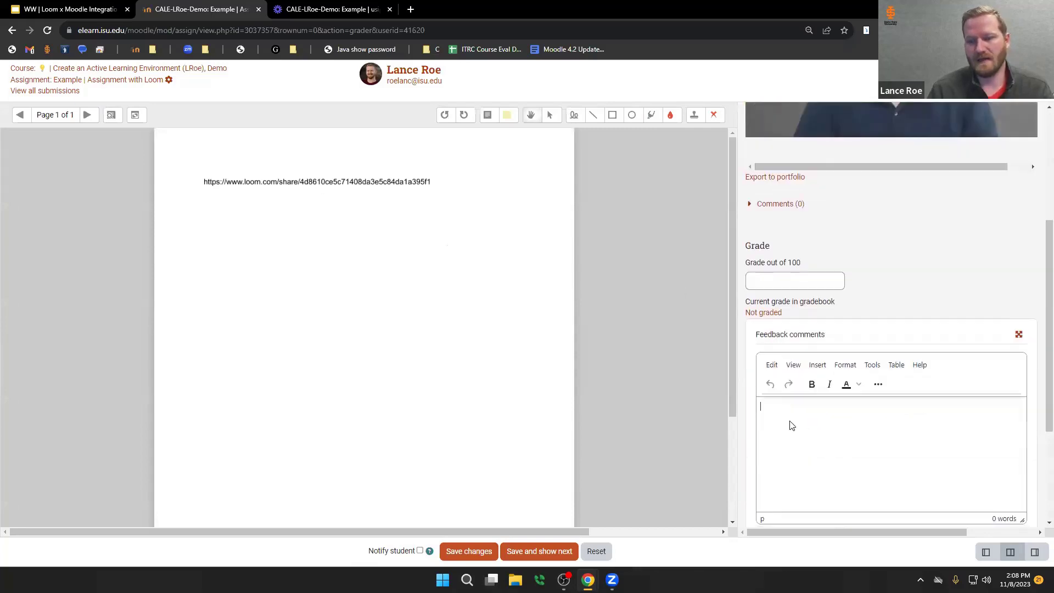
scroll(791, 406, up, 3)
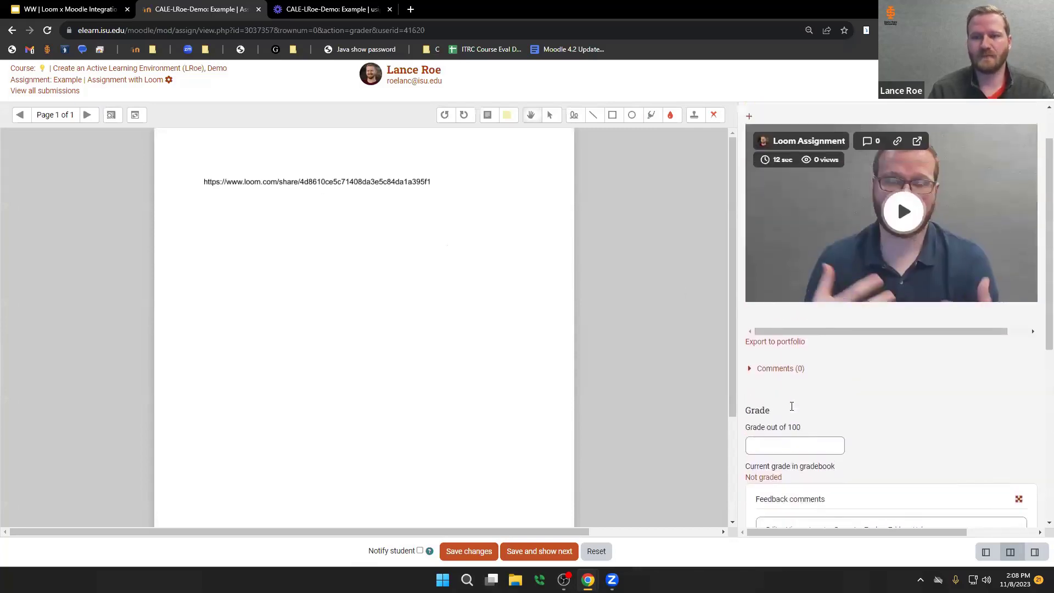
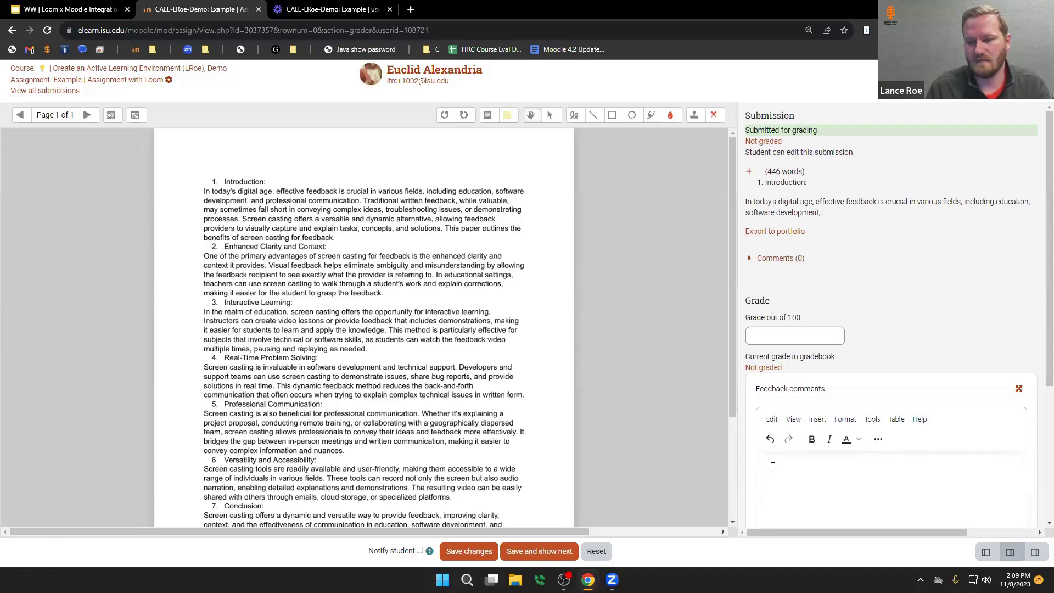
Step: Set OBS Virtual Camera as the camera in the Loom recording settings
click(878, 440)
click(926, 459)
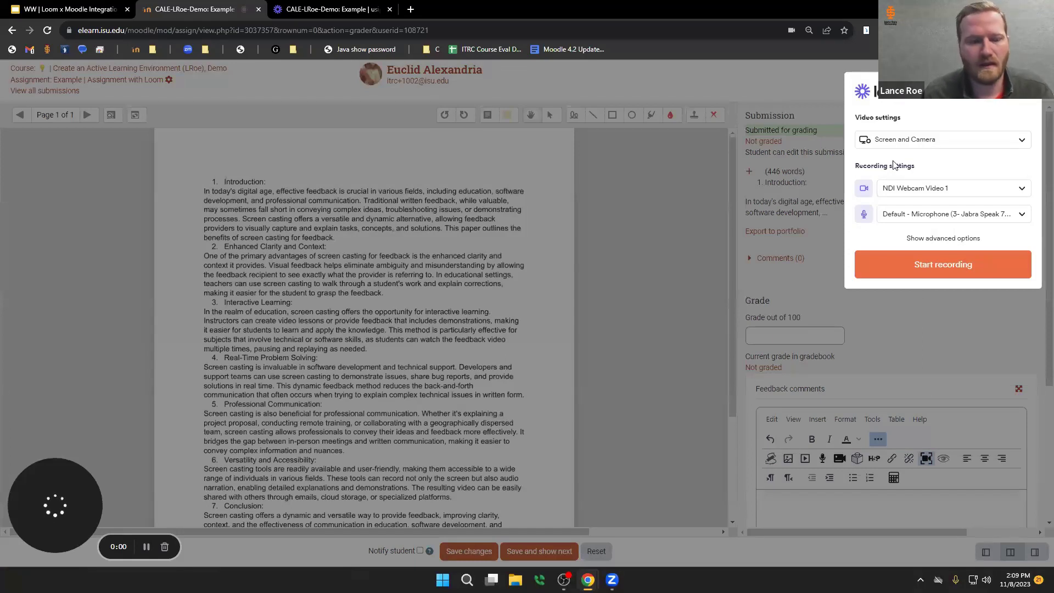
click(934, 188)
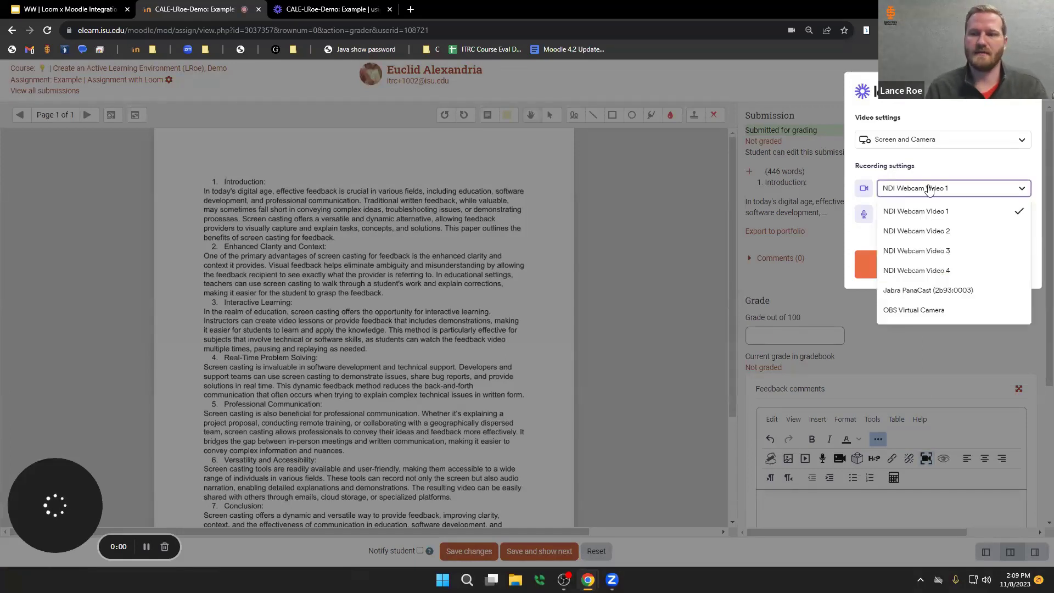
click(917, 306)
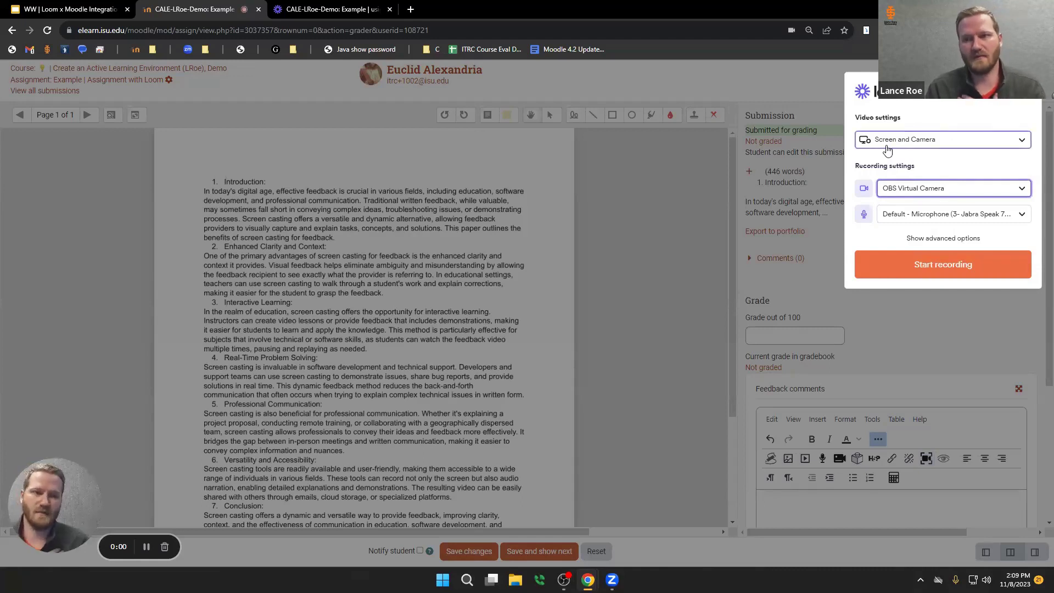
Step: Start the Loom recording, sharing the entire screen (Screen 1)
click(920, 268)
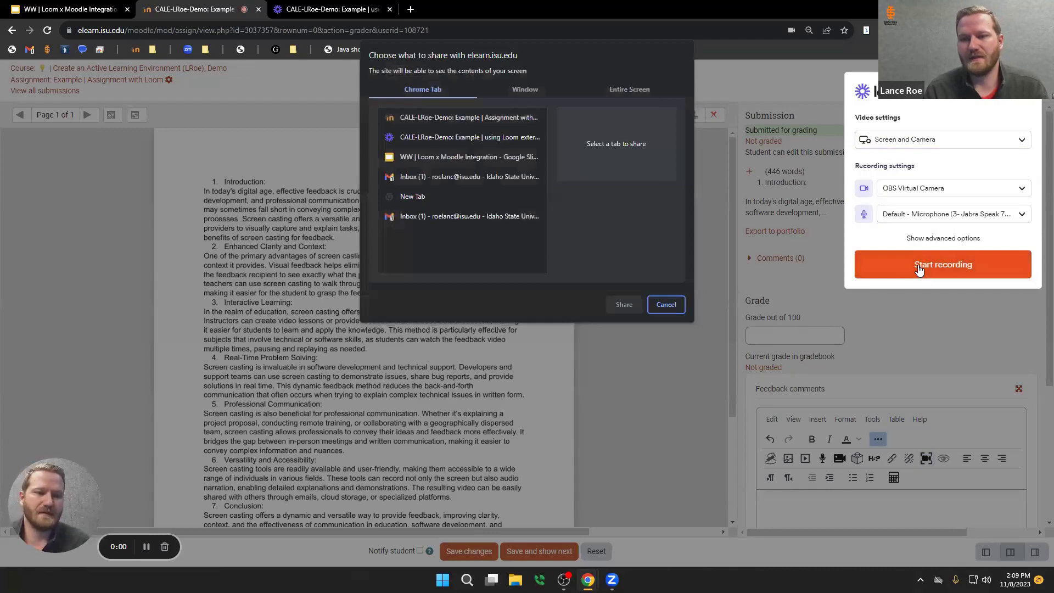
click(618, 87)
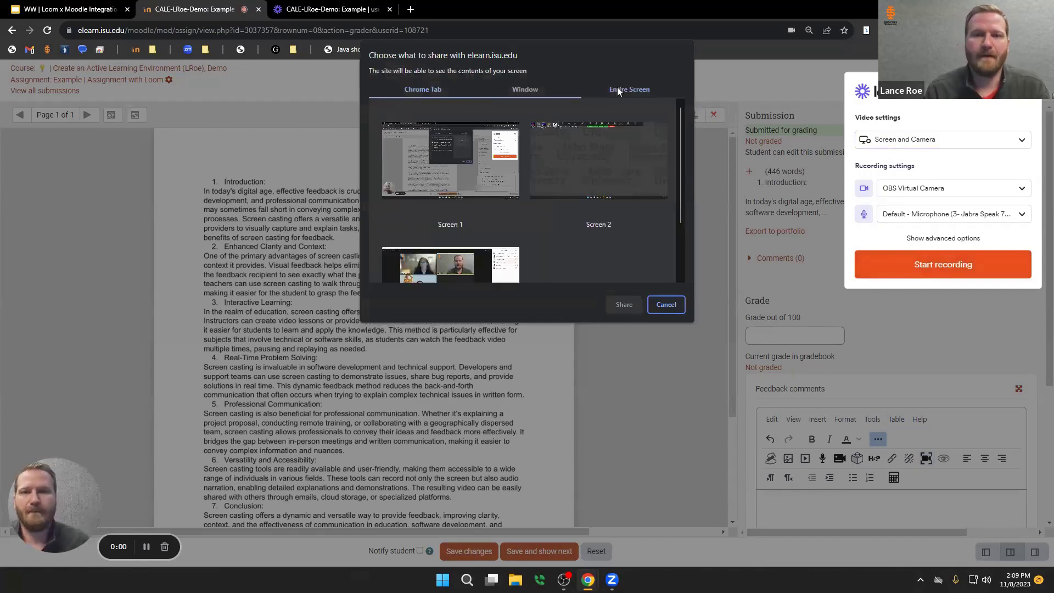
click(472, 166)
click(624, 304)
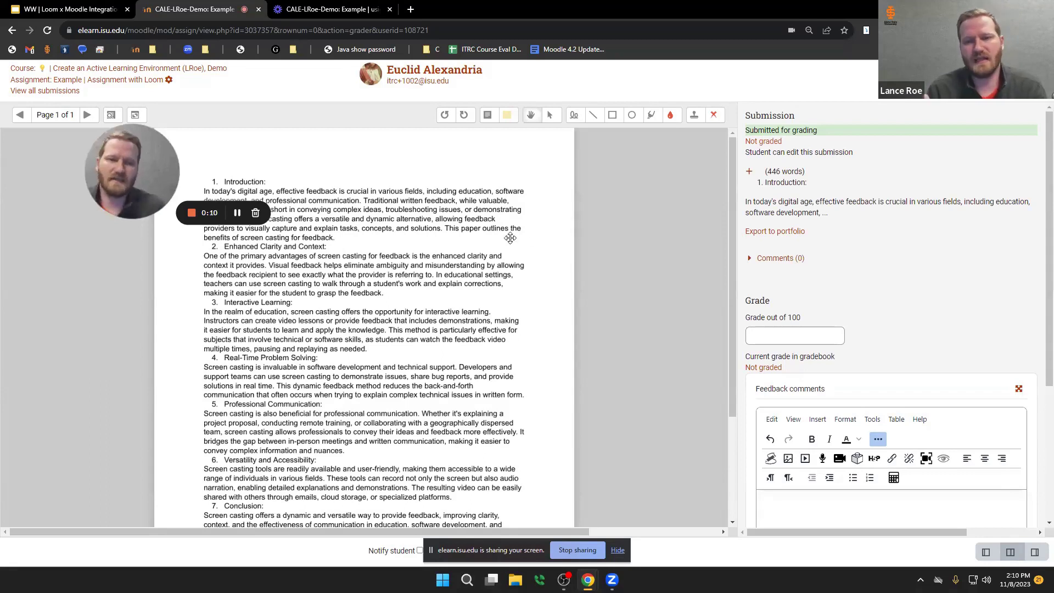
Step: Place a yellow comment note at the essay's right margin, then stop the Loom recording
click(507, 115)
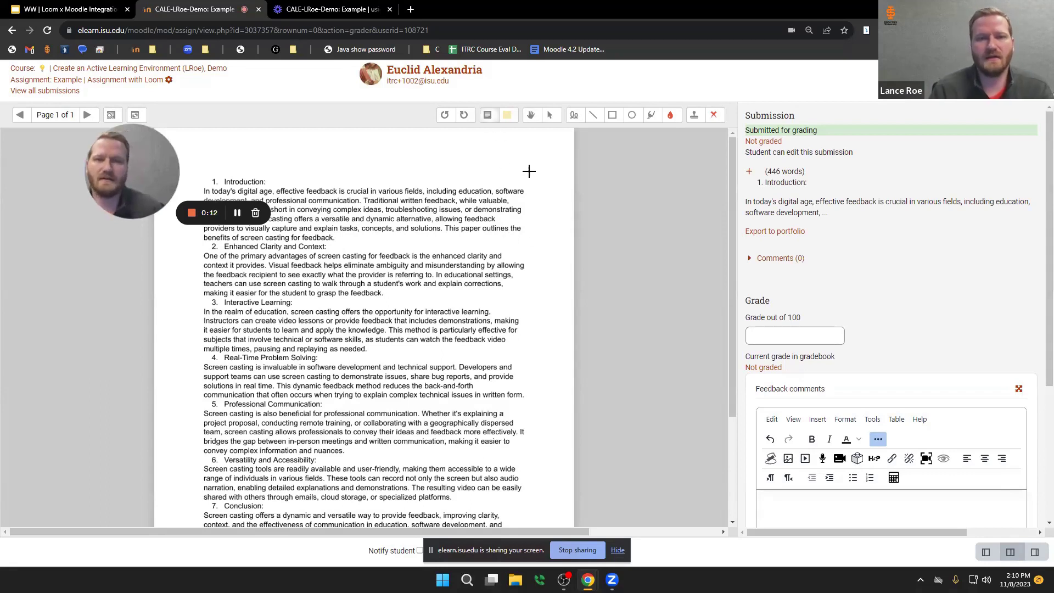
drag(543, 185, 606, 243)
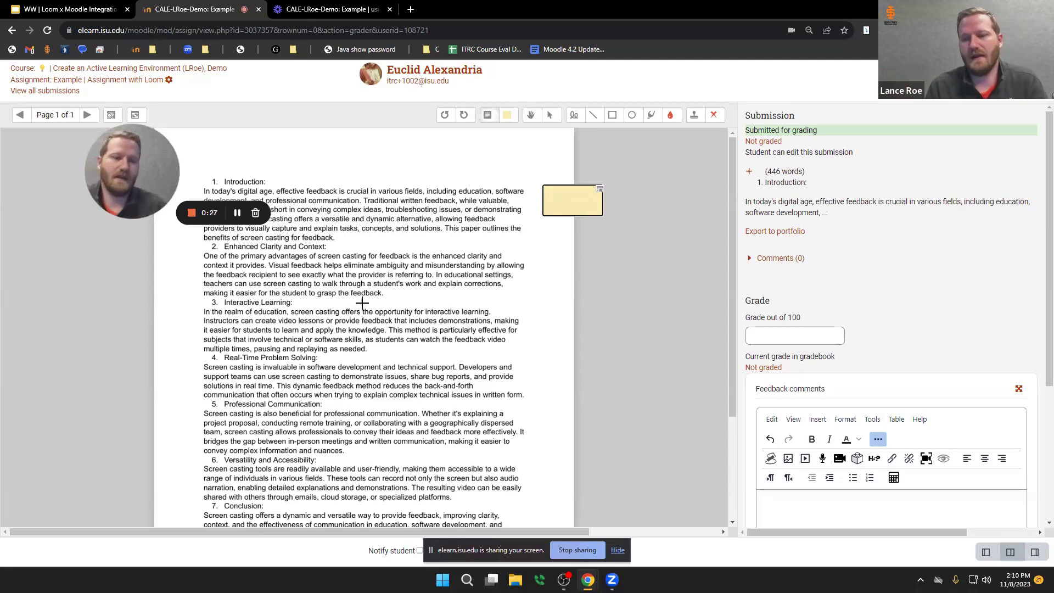
scroll(477, 334, down, 1)
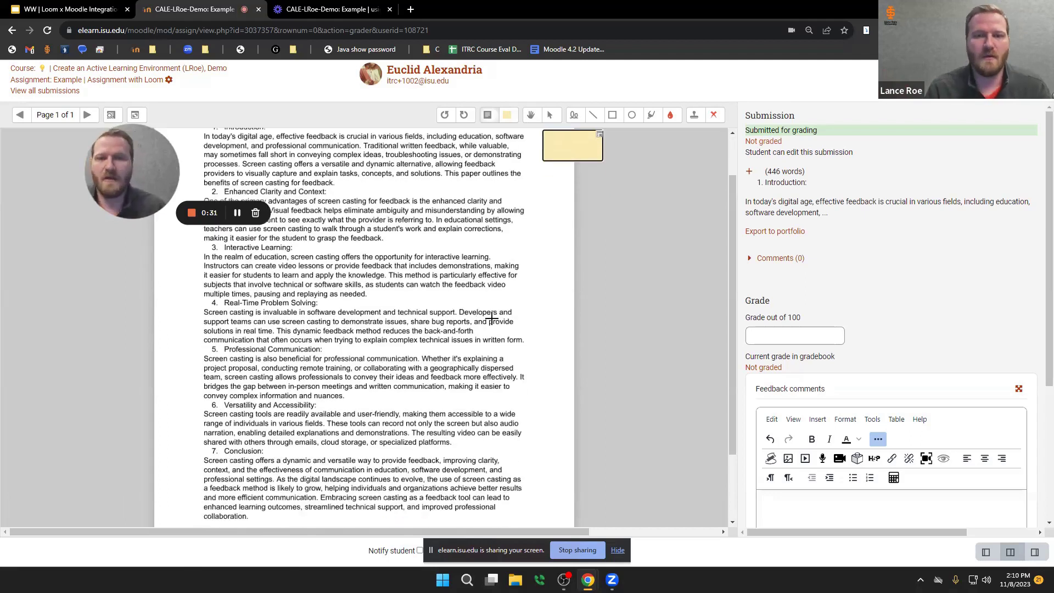
click(773, 506)
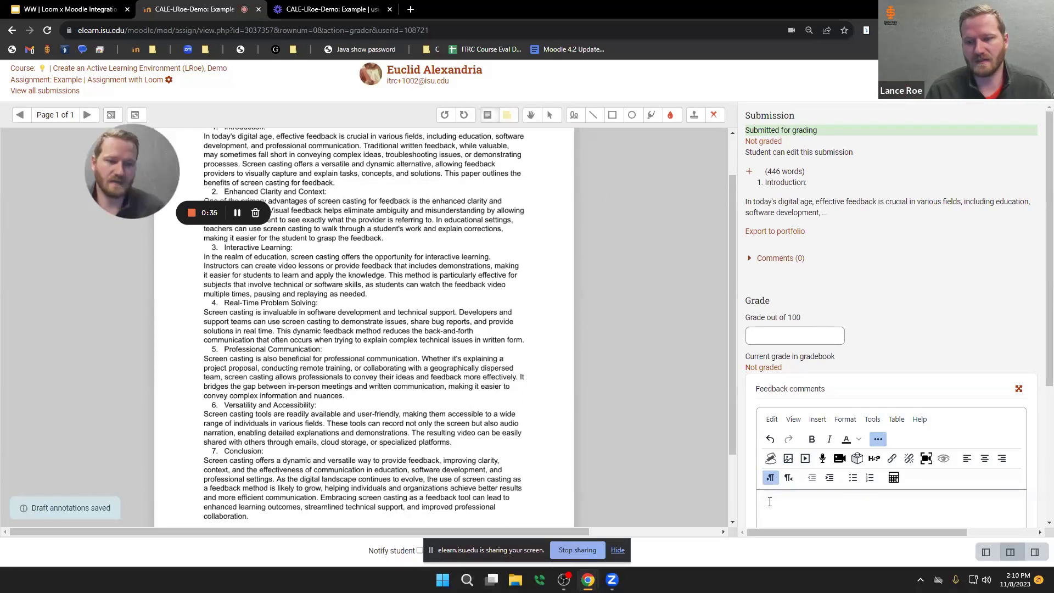
click(192, 213)
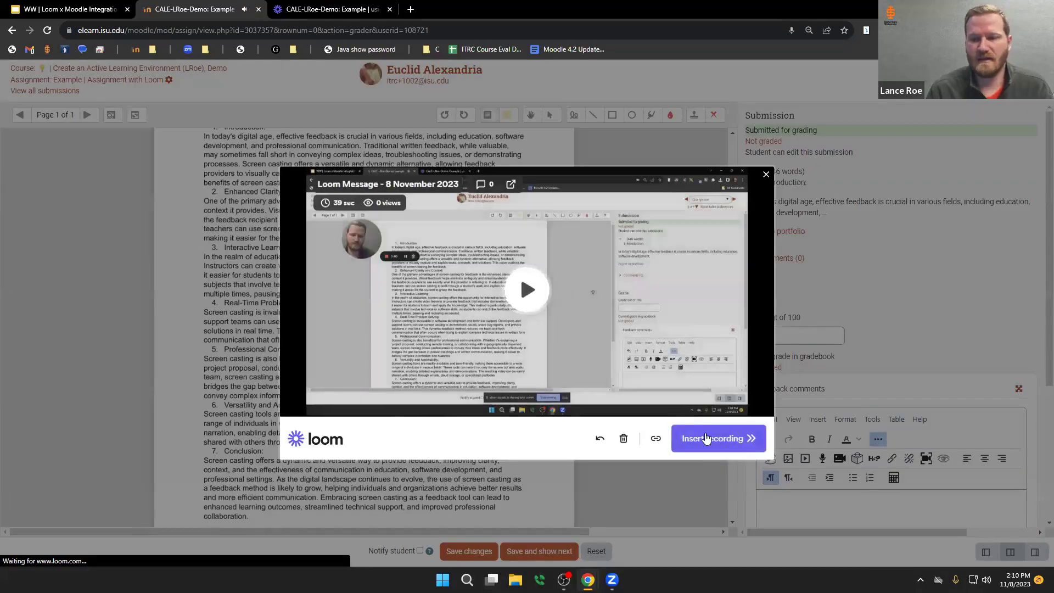
Step: Insert the Loom recording into the feedback comments and preview the embedded video
click(709, 438)
scroll(824, 467, down, 2)
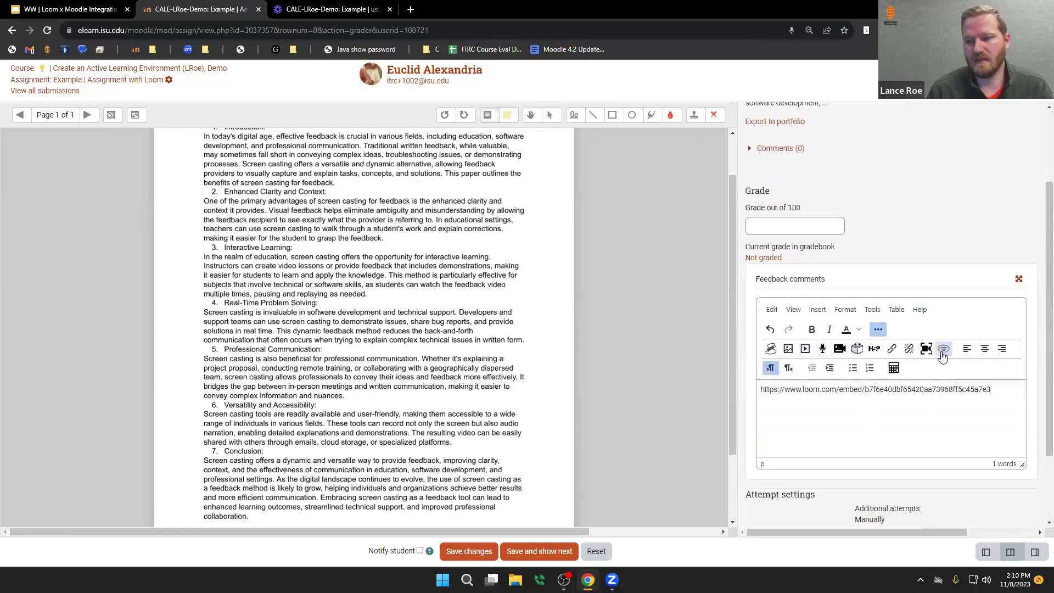
click(943, 349)
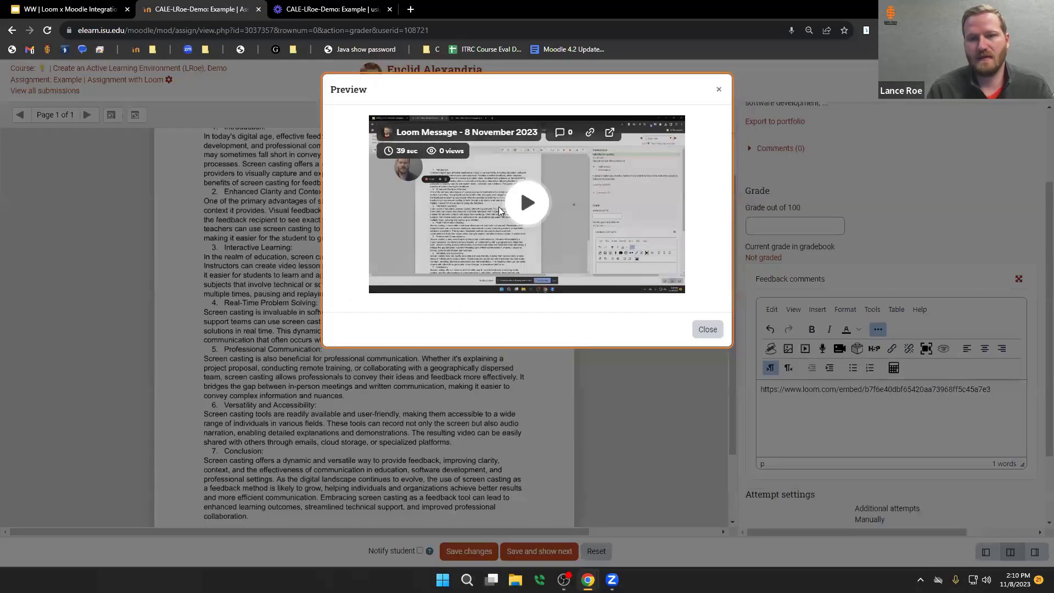
click(719, 89)
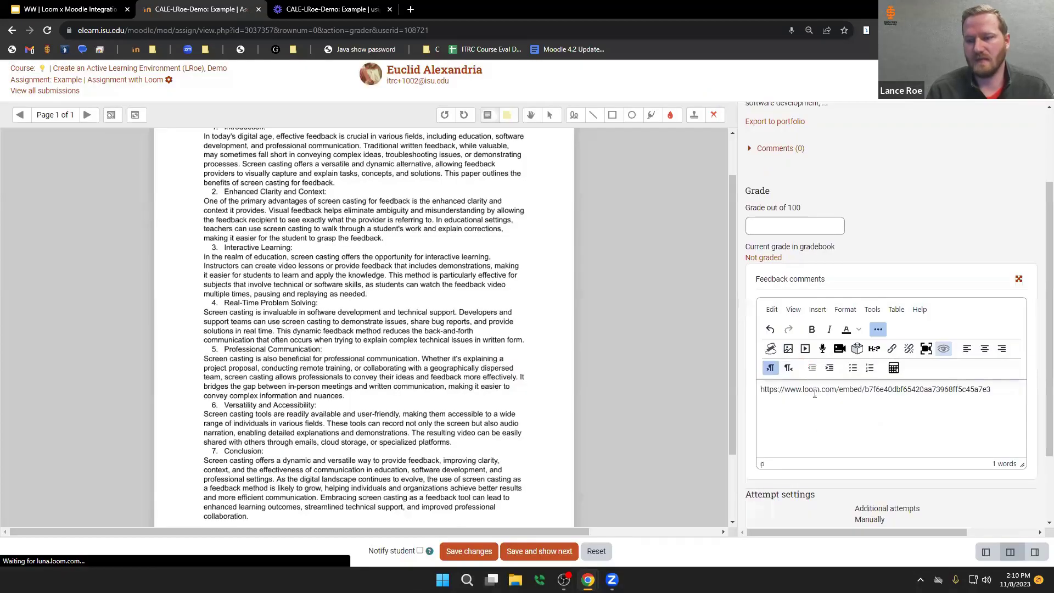
scroll(810, 428, up, 2)
Step: Enter a grade of 10 out of 100, then return to the Loom best-practices slide
click(807, 328)
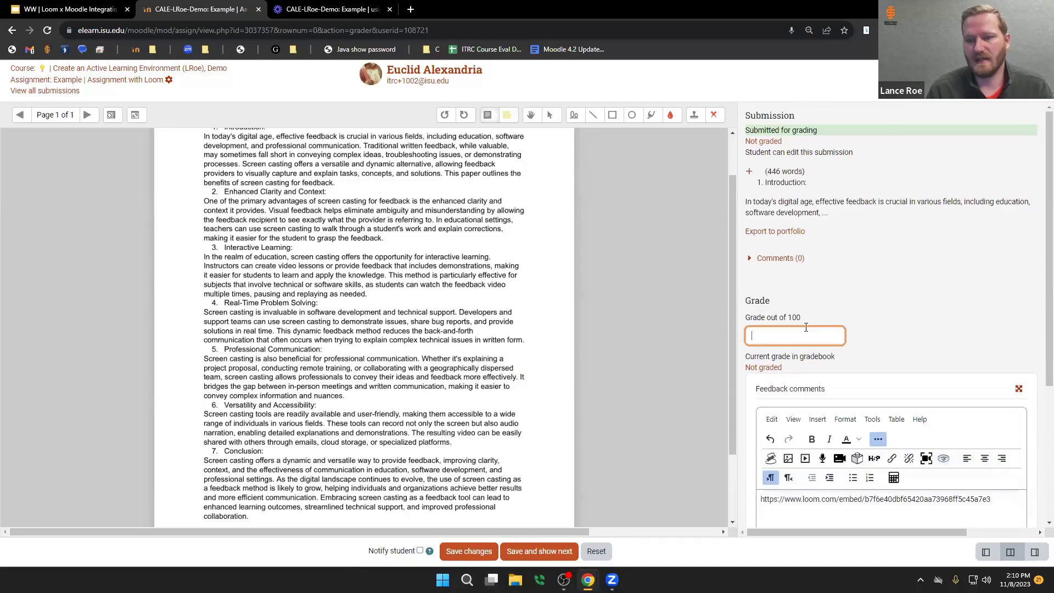
text(1000)
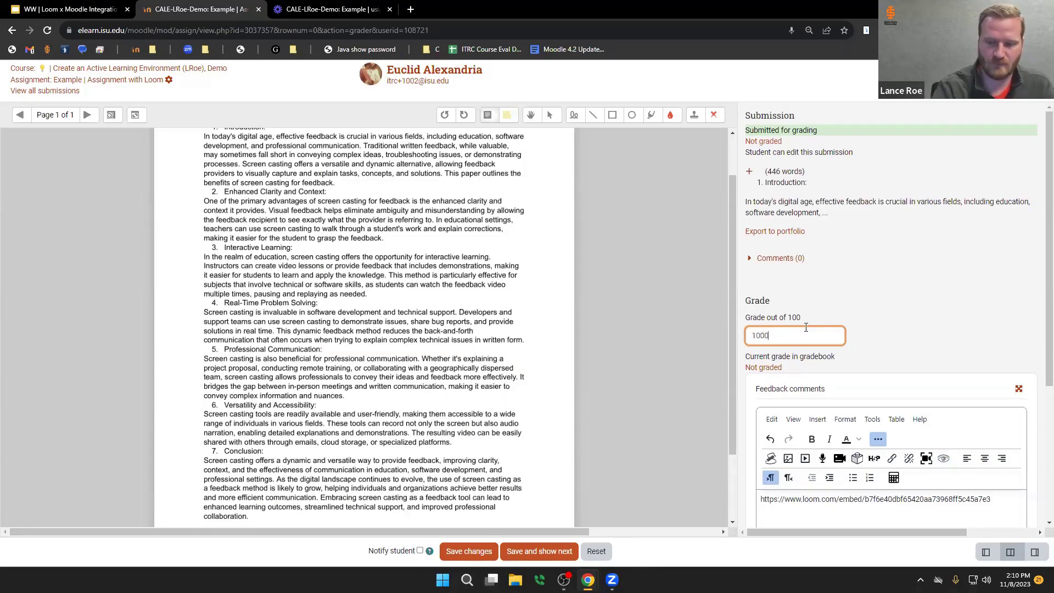
key(ctrl+1)
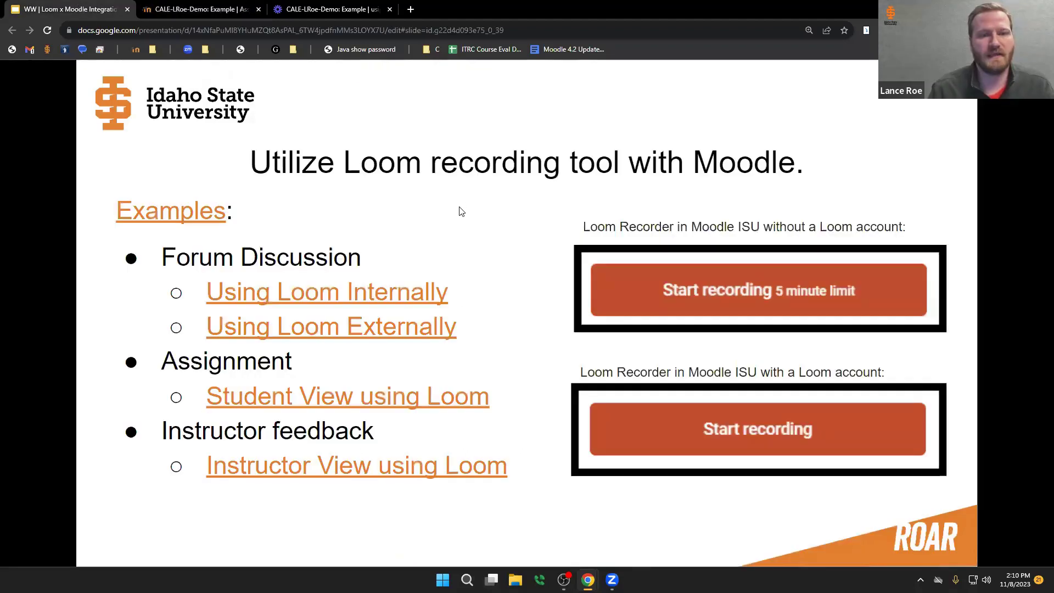
key(Right)
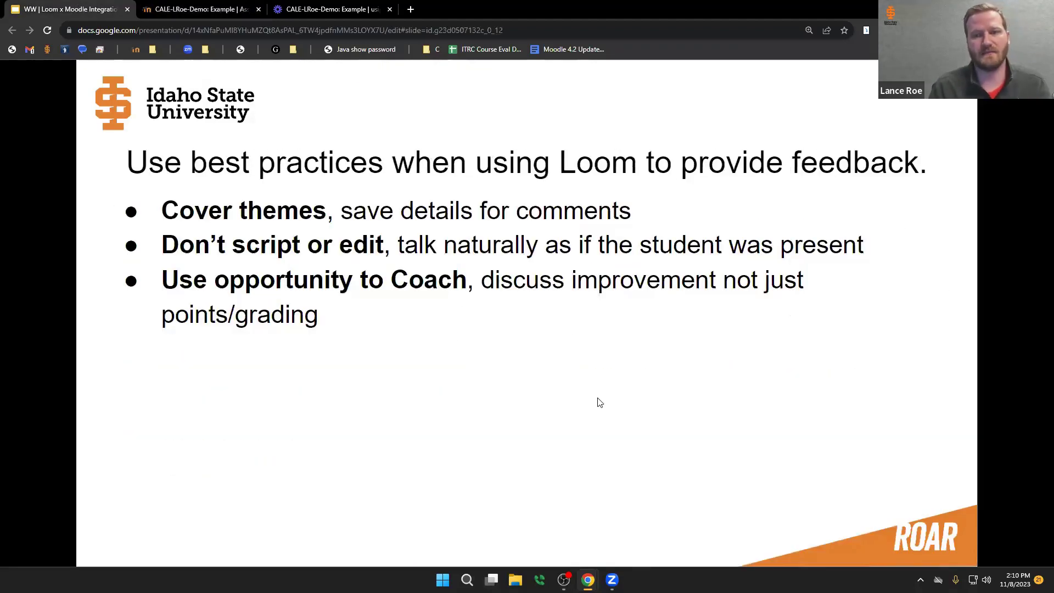